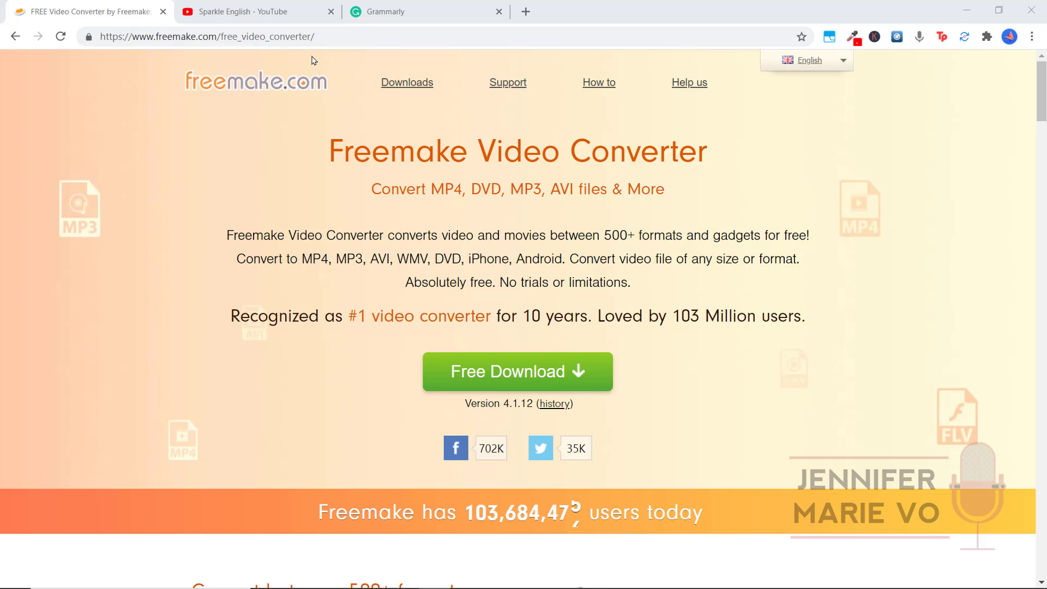
- Start downloading FreemakeVideoConverter.exe with the green Free Download button
click(450, 374)
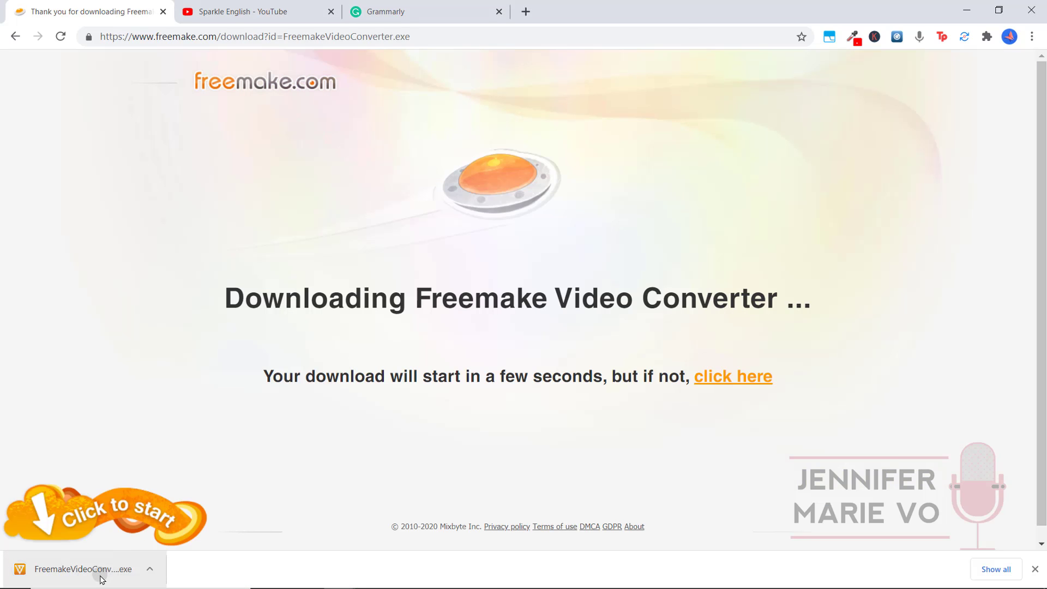
- Run FreemakeVideoConverter.exe and install it in English with full installation, launching it on finish
click(100, 578)
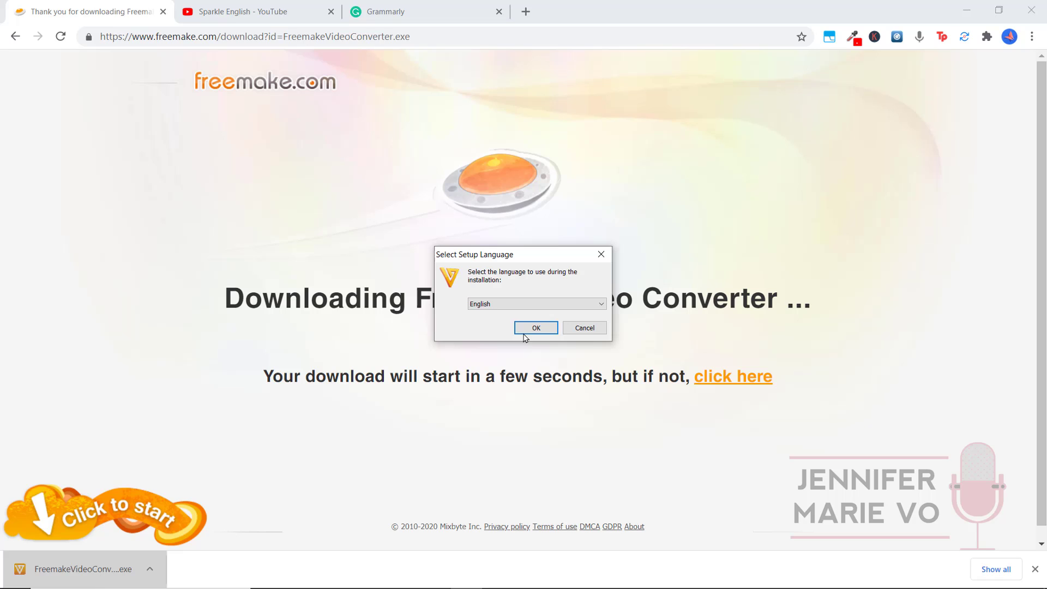
click(535, 329)
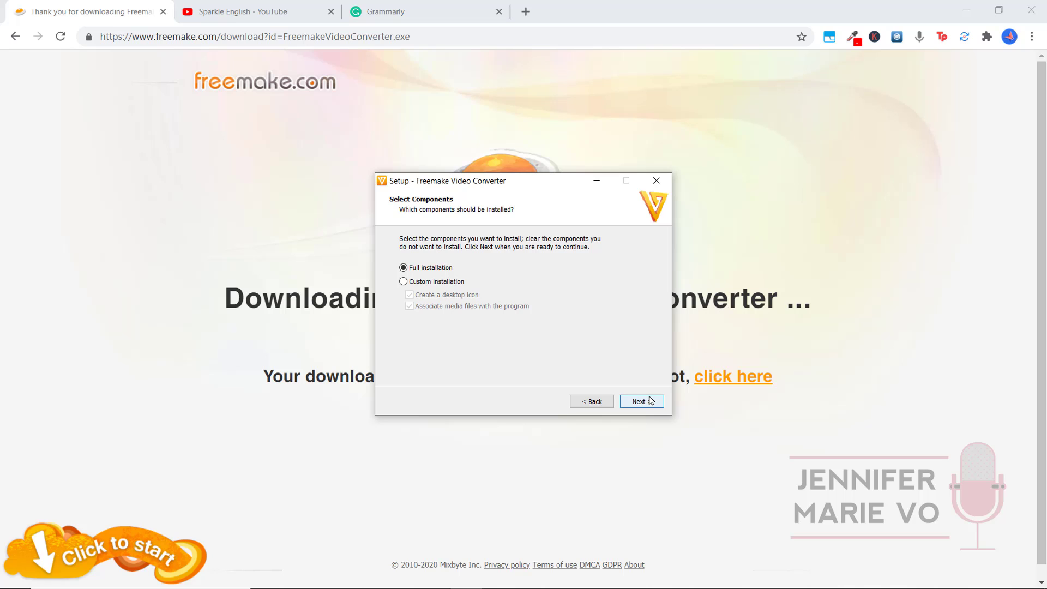
click(651, 401)
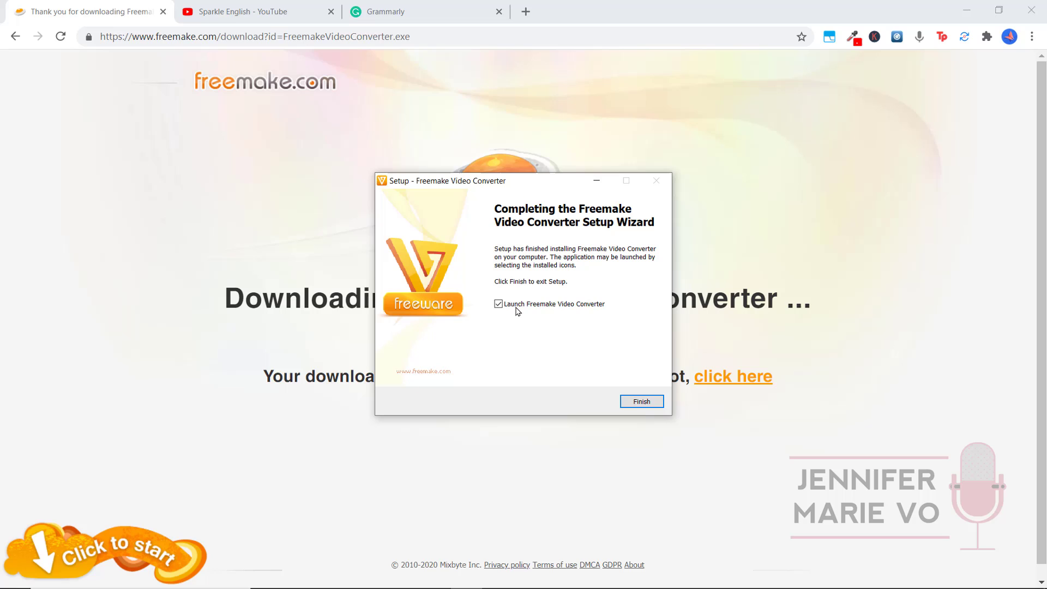
click(633, 404)
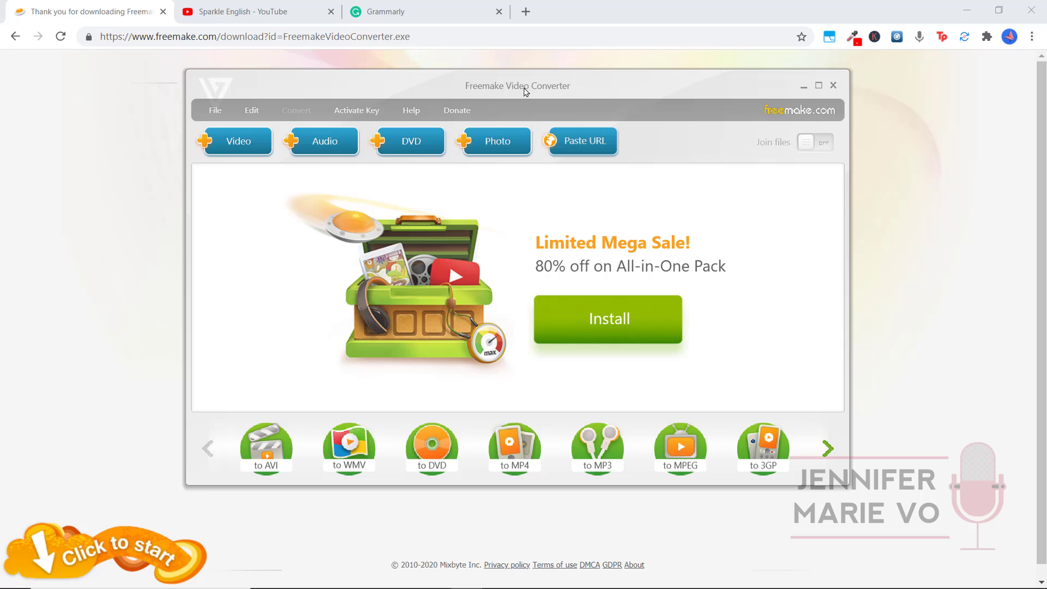
- Add the 2:25 MP3 '5 Common Spelling Errors in English' to the converter
click(322, 145)
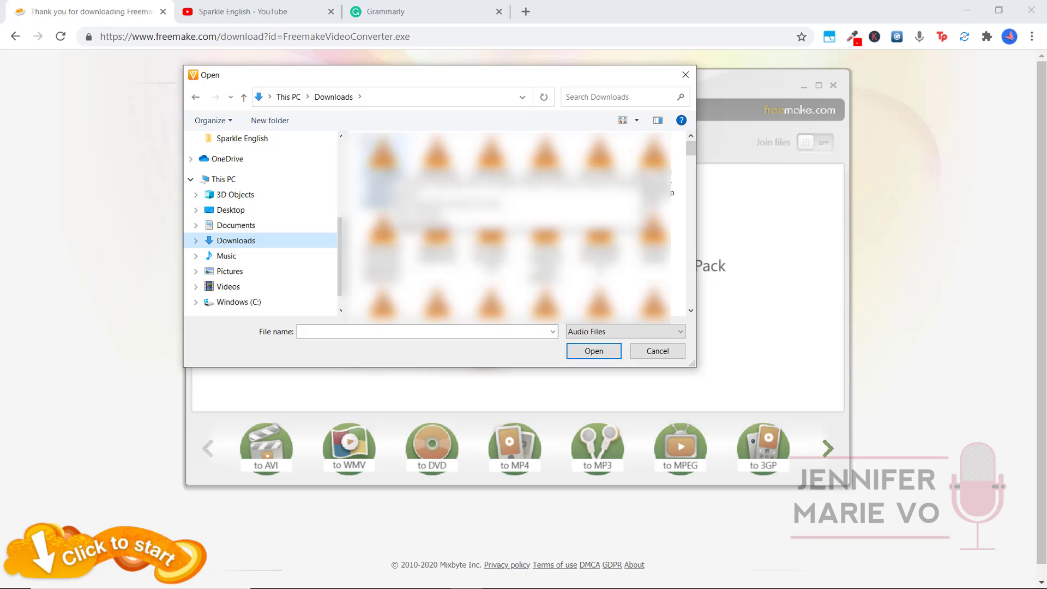
double_click(491, 169)
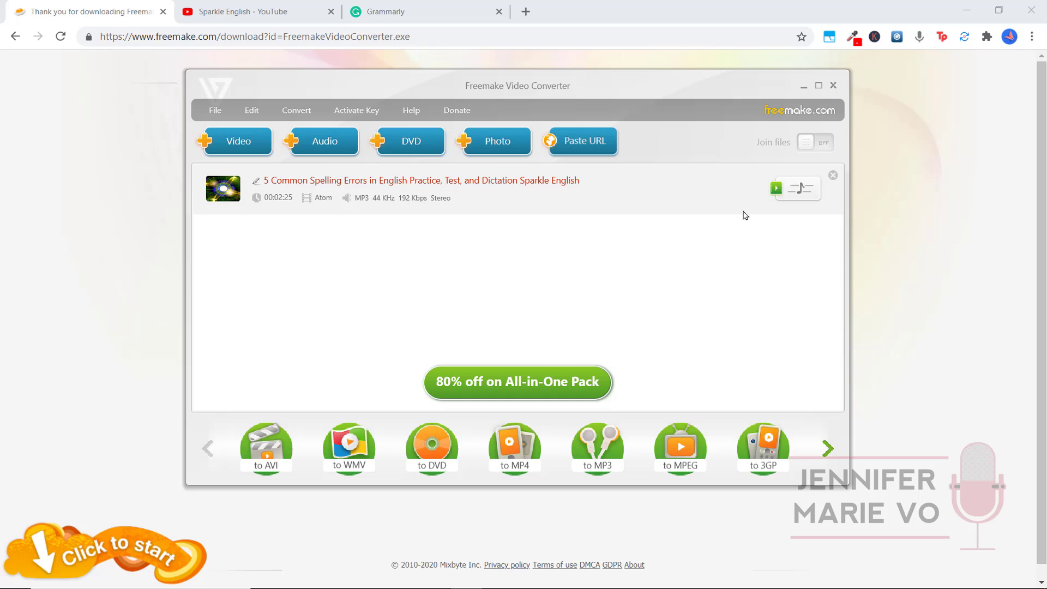
click(783, 194)
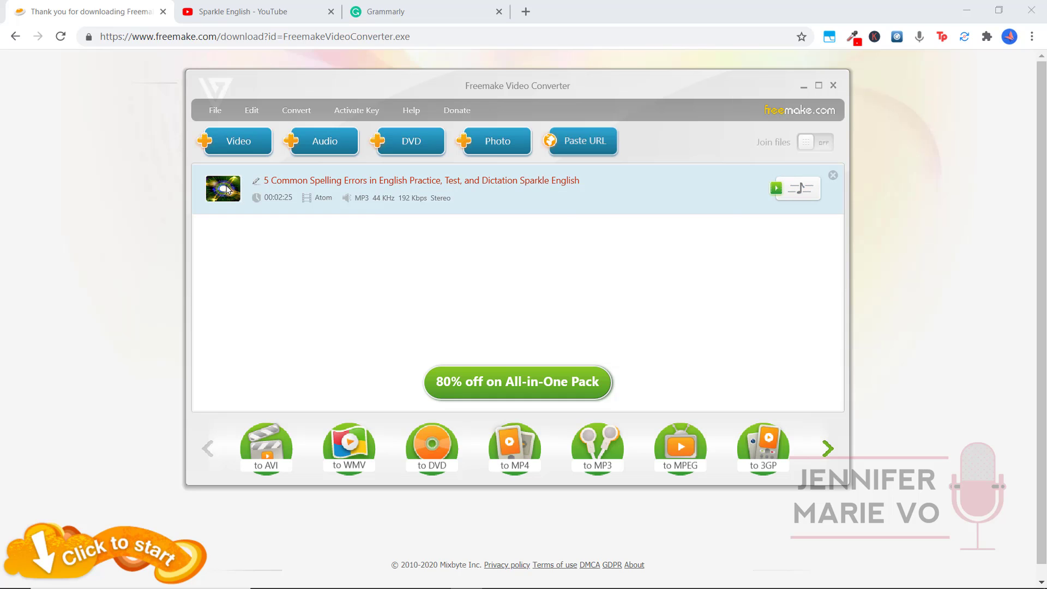
- Keep the Atom visualization, then briefly play and pause its preview
click(802, 195)
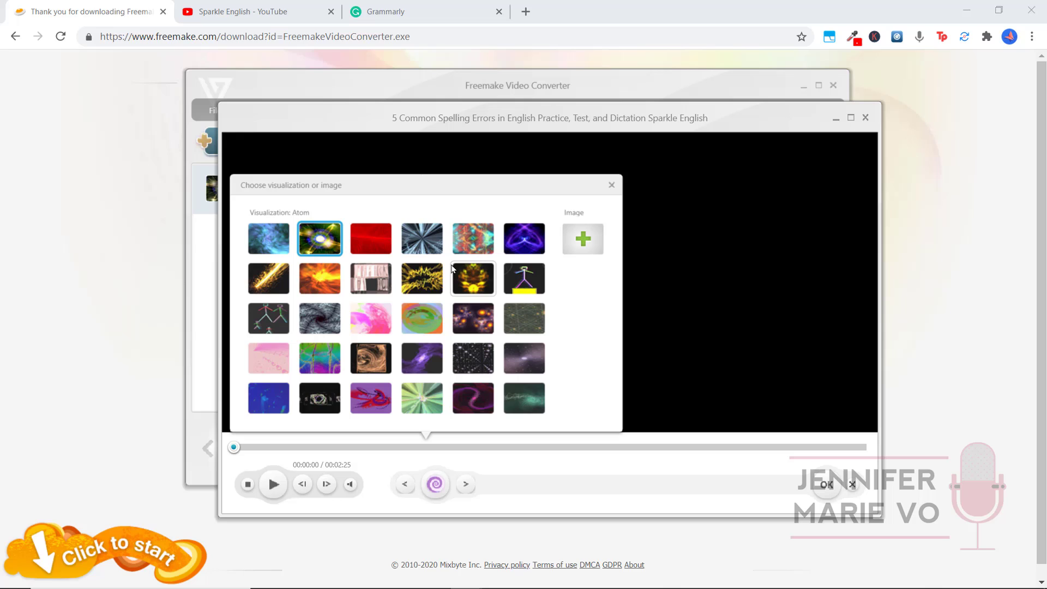
click(526, 242)
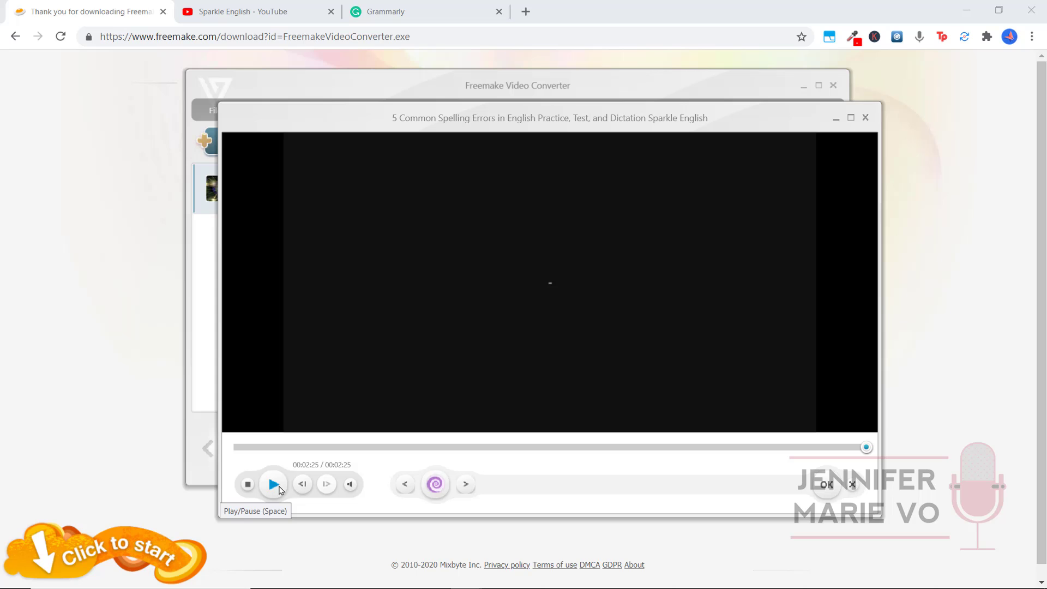
click(274, 485)
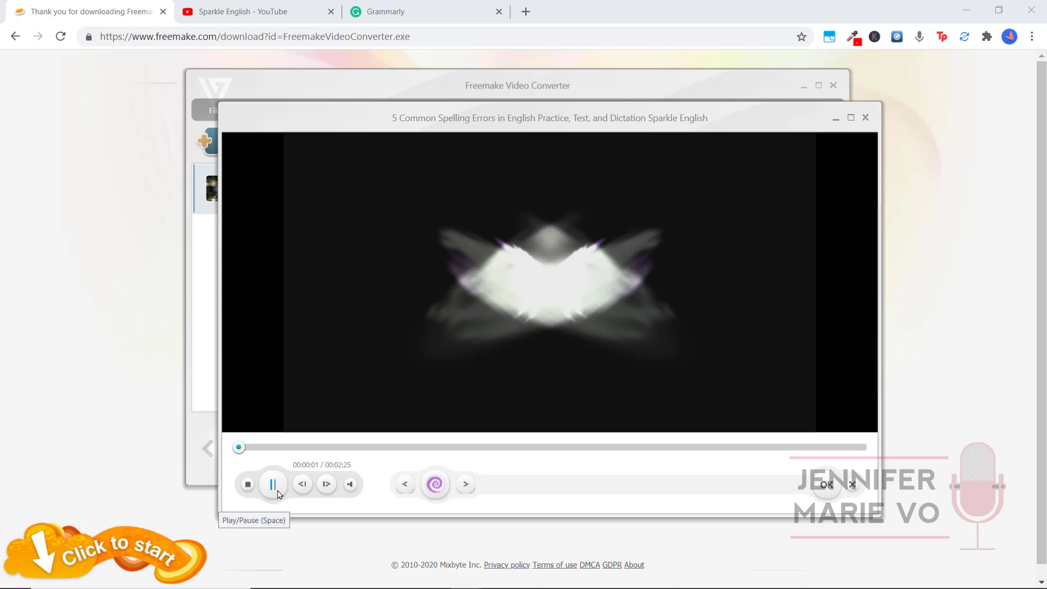
click(277, 491)
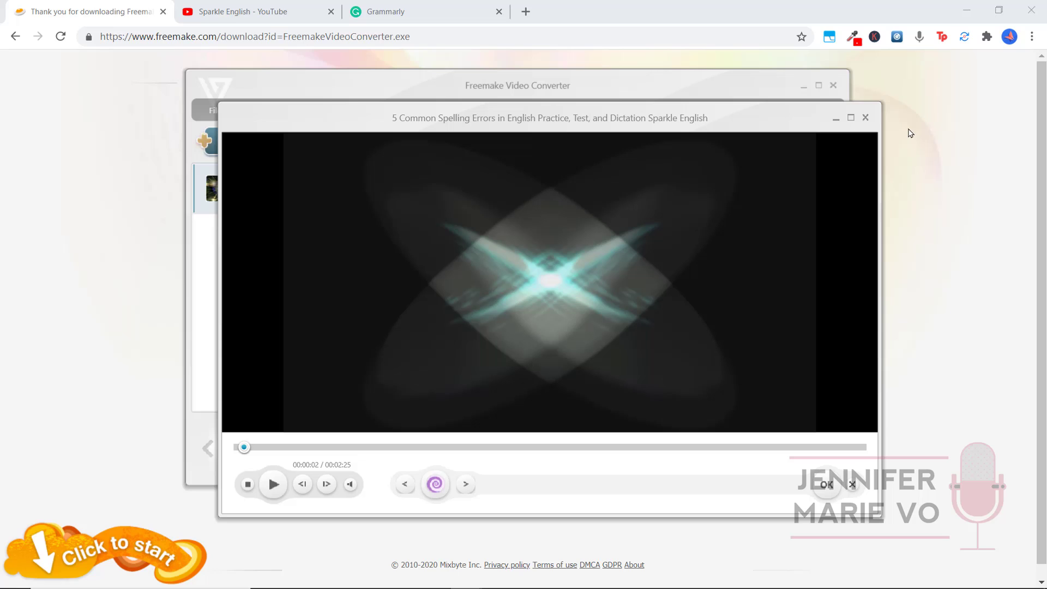
click(866, 119)
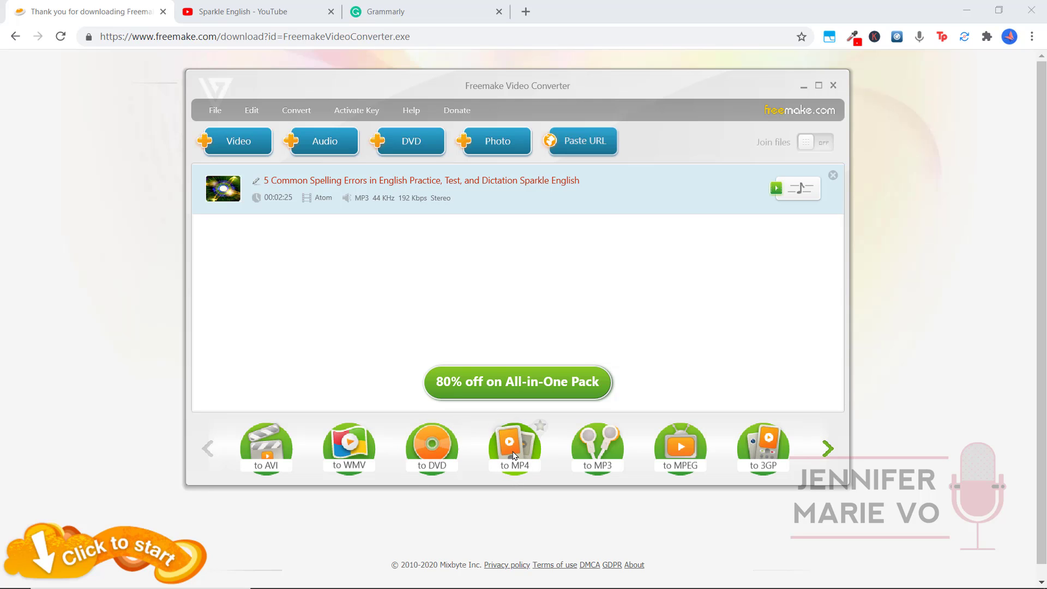
- Convert the audio to MP4 saved in the Videos folder, continuing with the Freemake logo
click(514, 456)
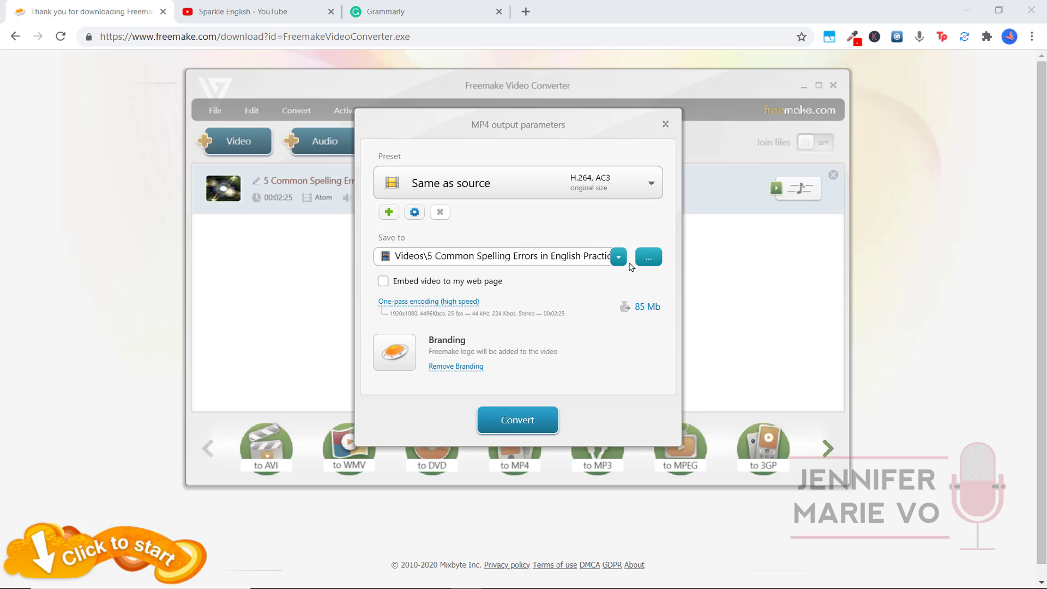
click(620, 258)
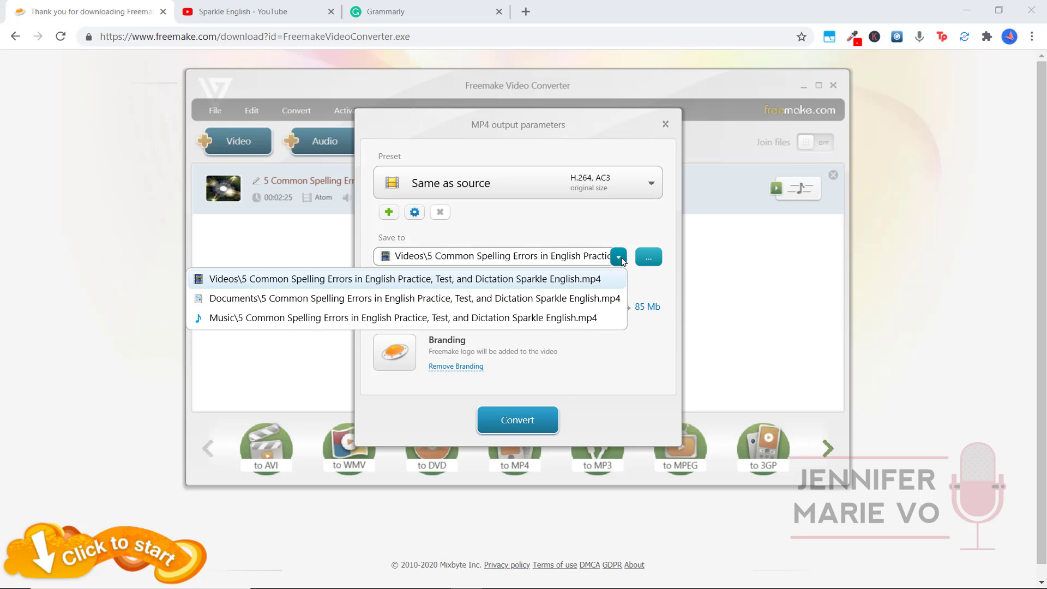
click(579, 281)
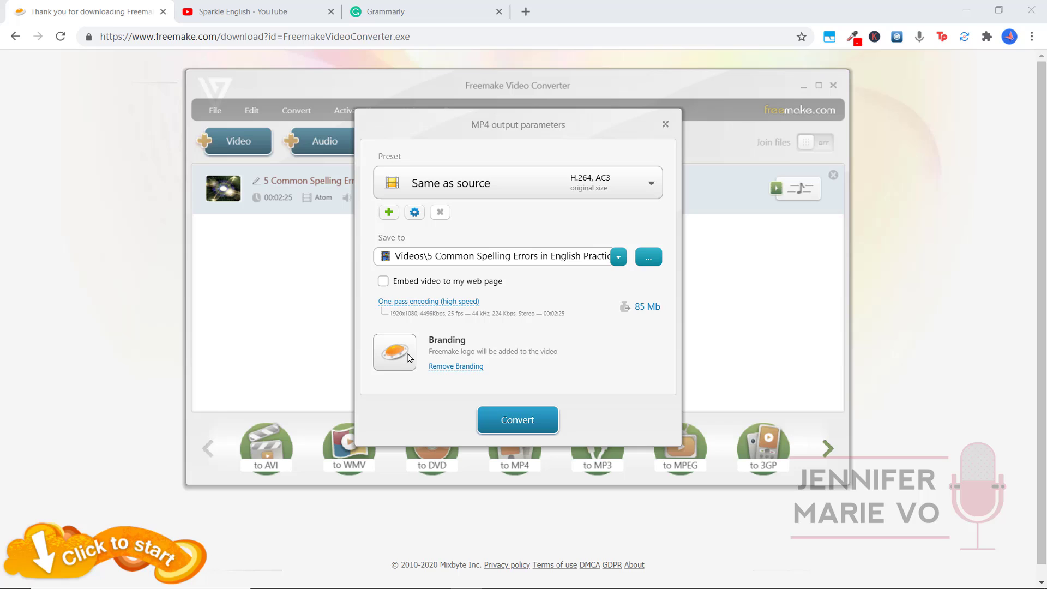
click(535, 420)
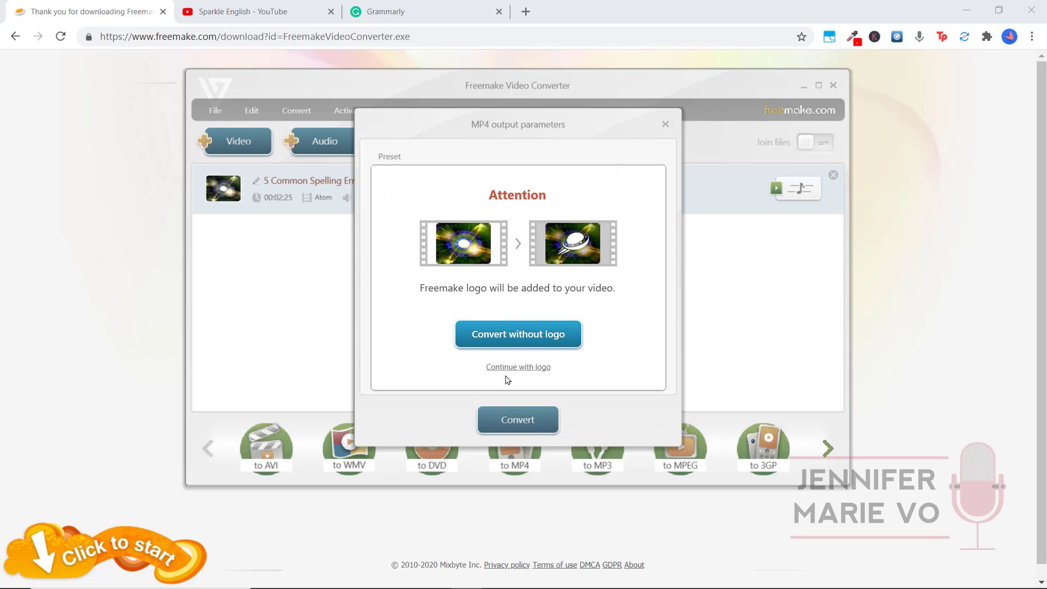
click(519, 367)
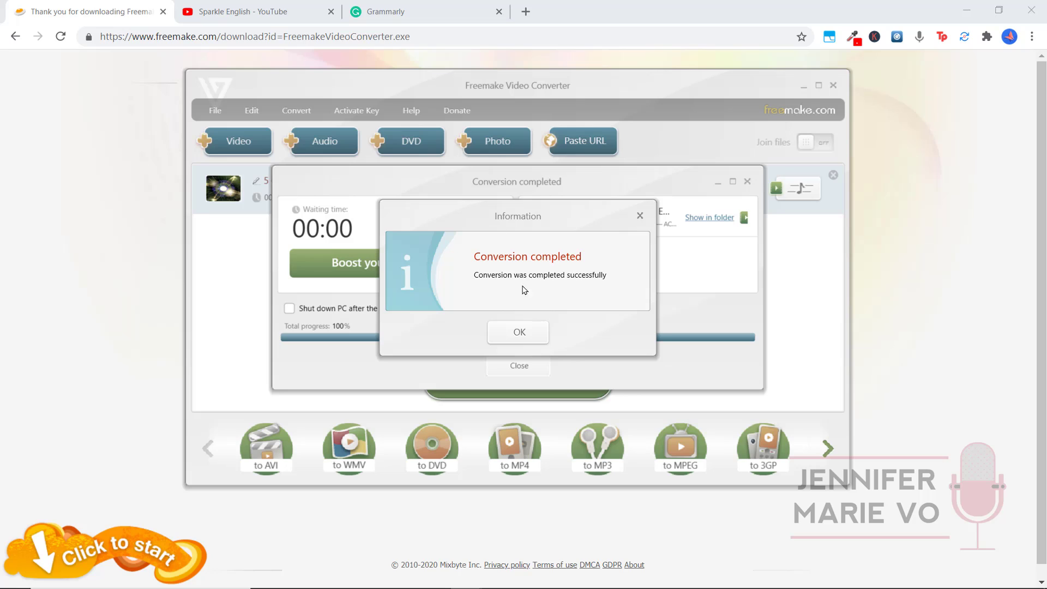
- Close the conversion windows, quit Freemake, and dismiss the Mega Pack popup
click(519, 334)
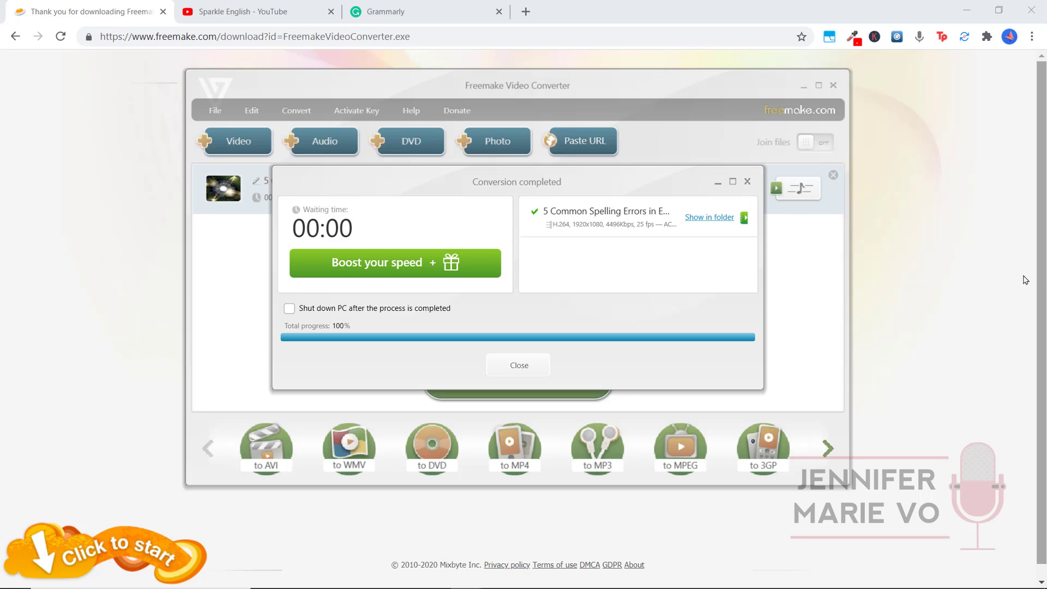
click(525, 371)
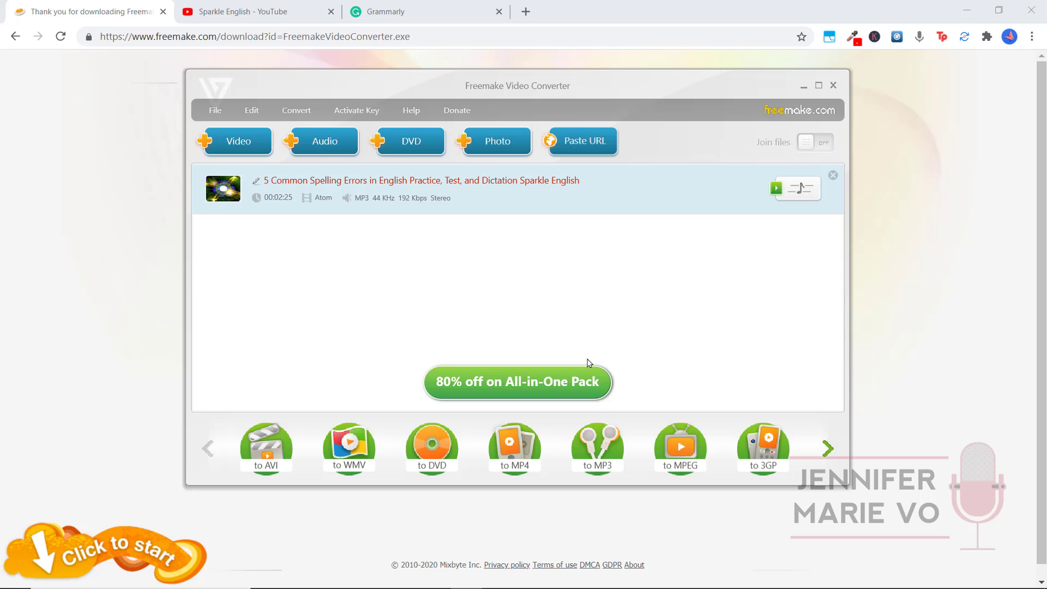
click(834, 89)
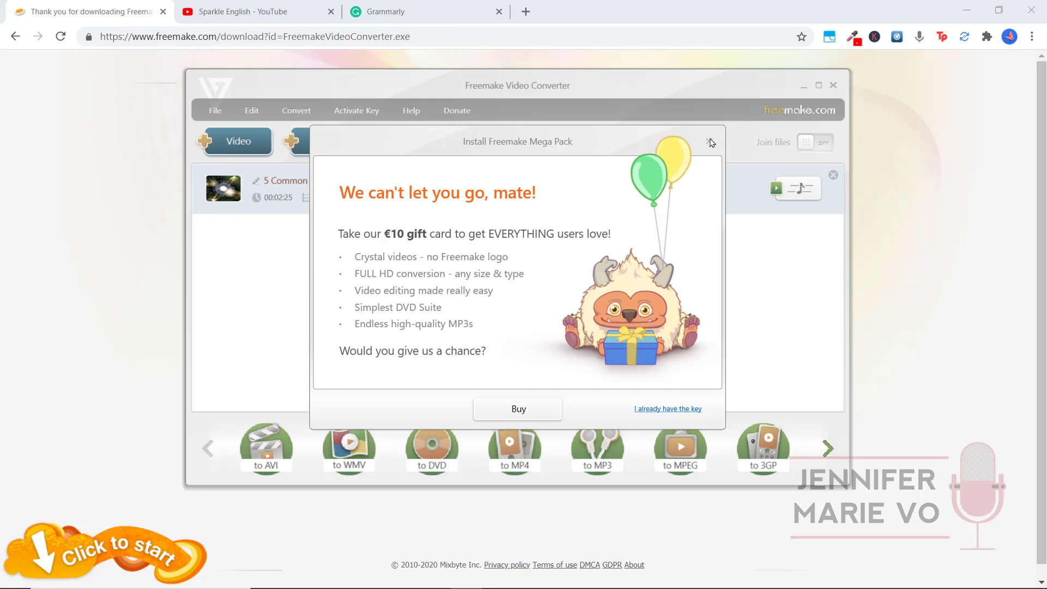
click(273, 12)
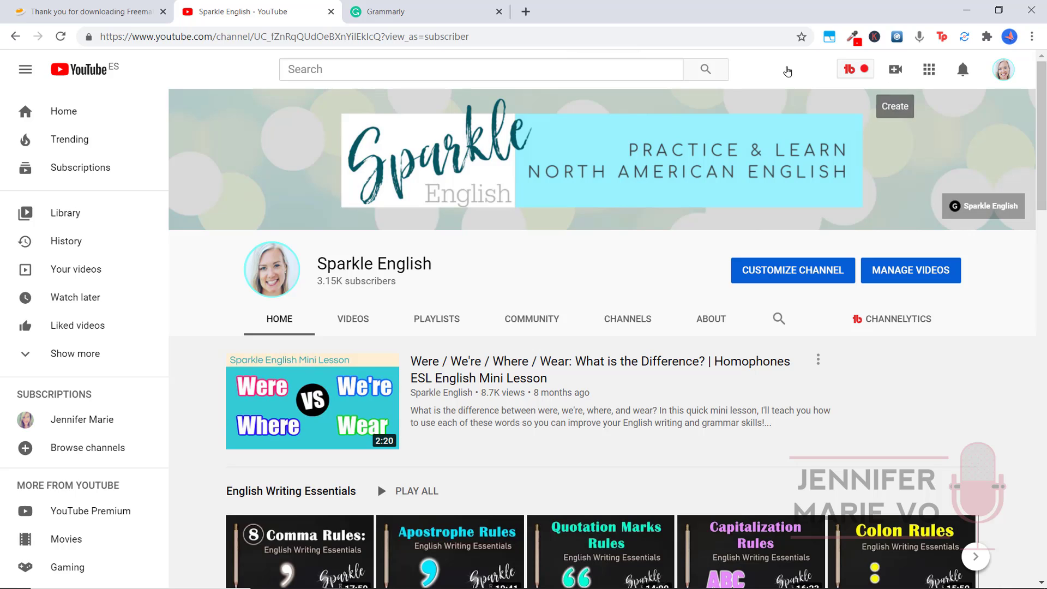
- Trim the channel path from the address bar to go to the YouTube home page
click(328, 36)
drag(216, 37, 555, 39)
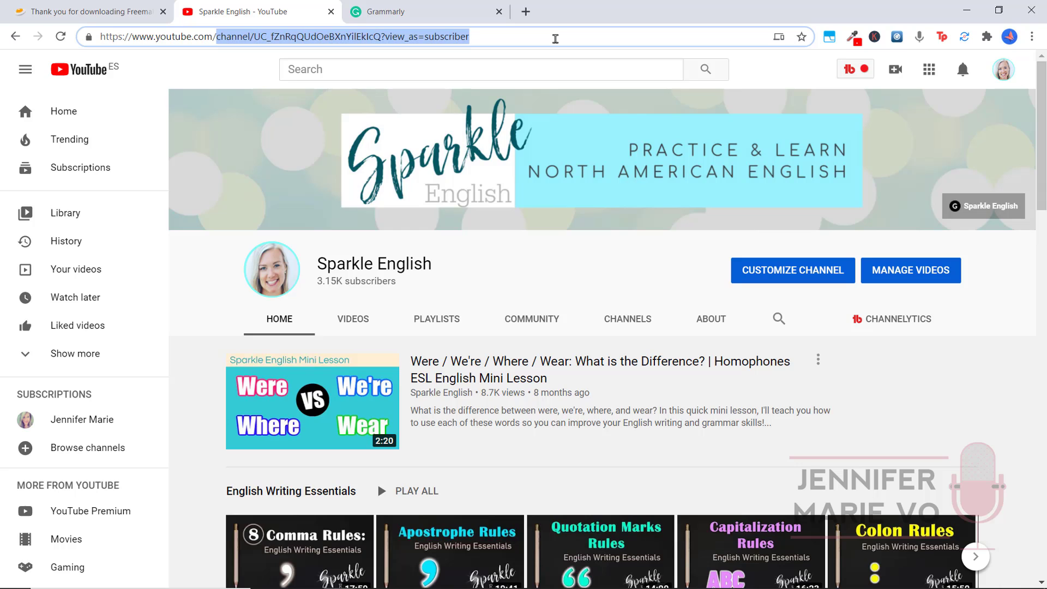
key(BackSpace)
key(Return)
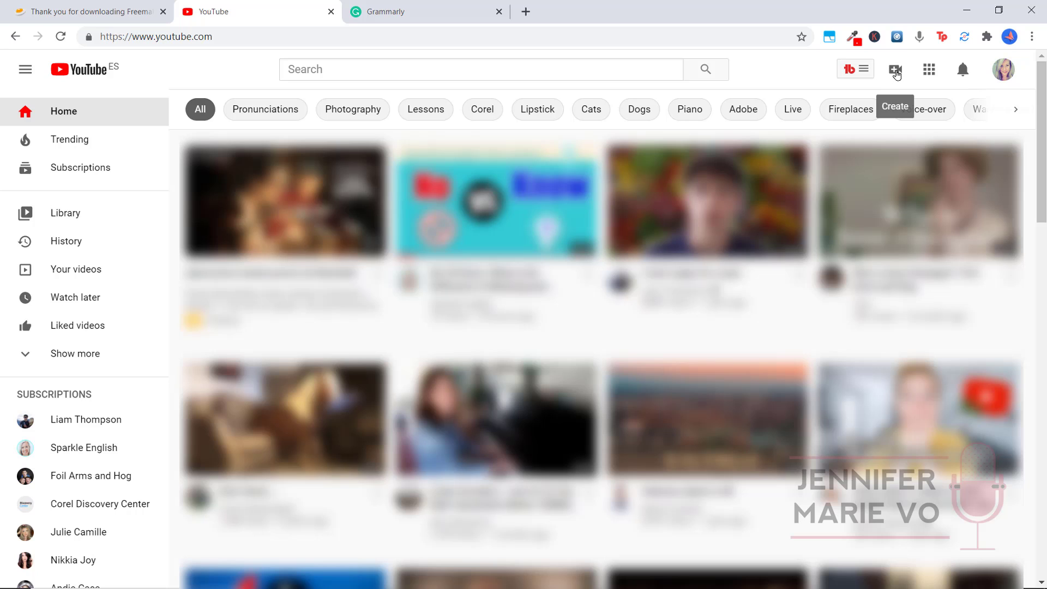
- Start a new video upload and pick a file from the Downloads folder
click(896, 71)
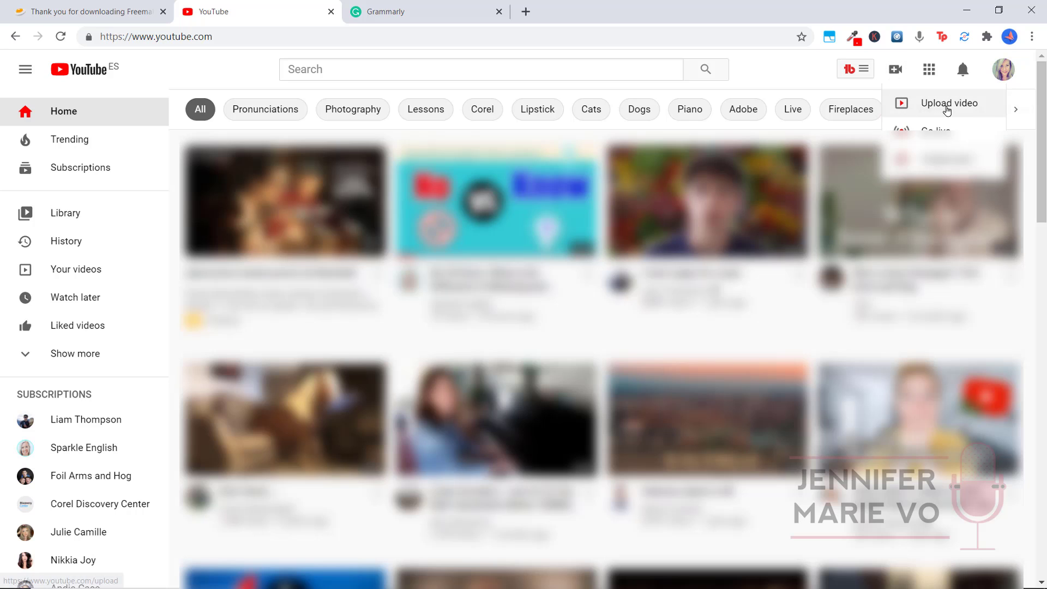
click(948, 107)
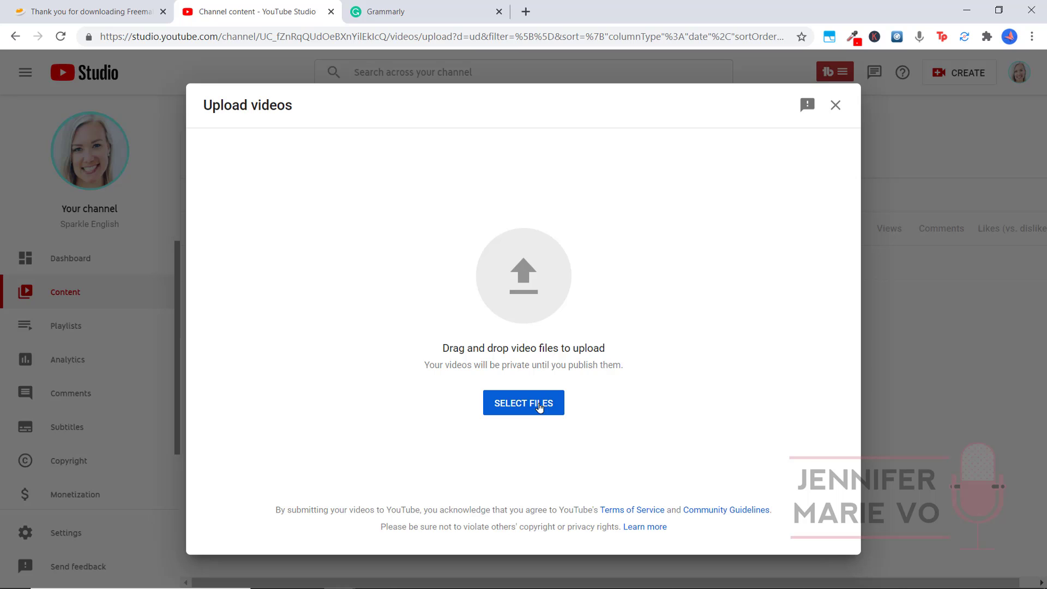
click(539, 406)
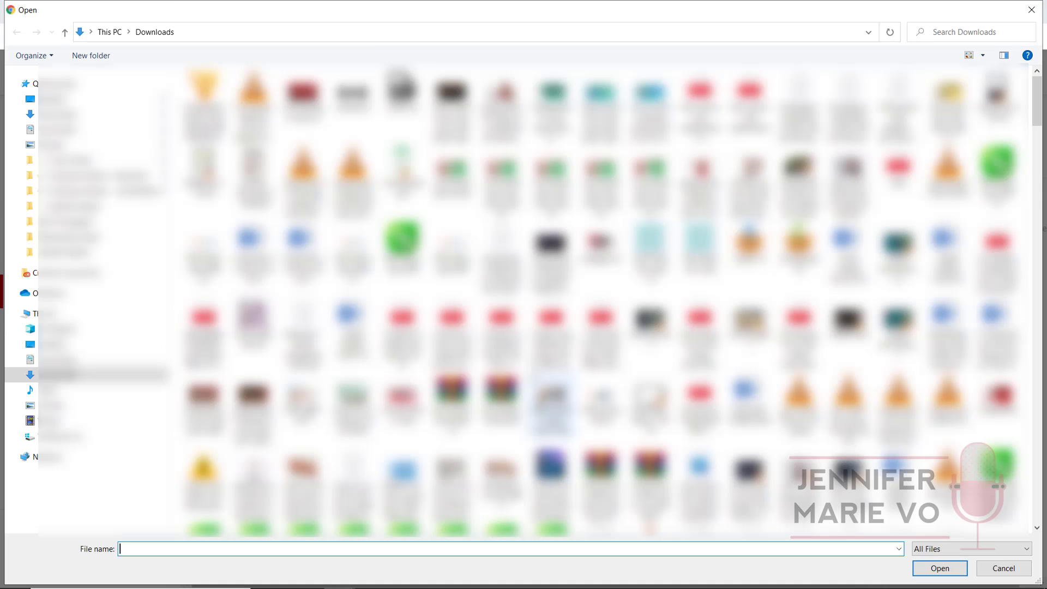
double_click(254, 101)
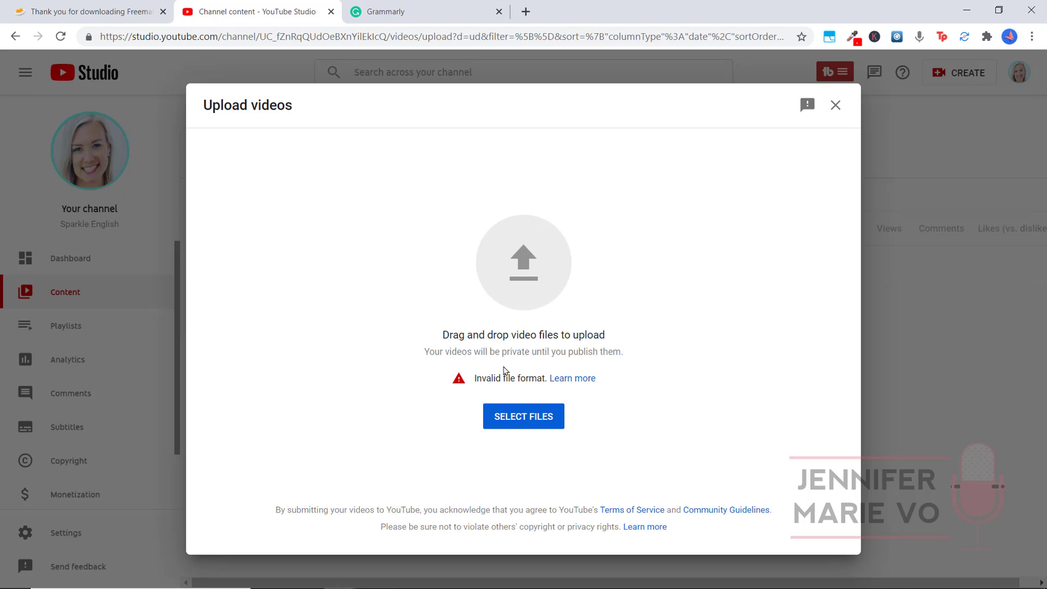
- Read the Supported YouTube file formats article in a new tab, then return to YouTube Studio
right_click(562, 380)
click(587, 389)
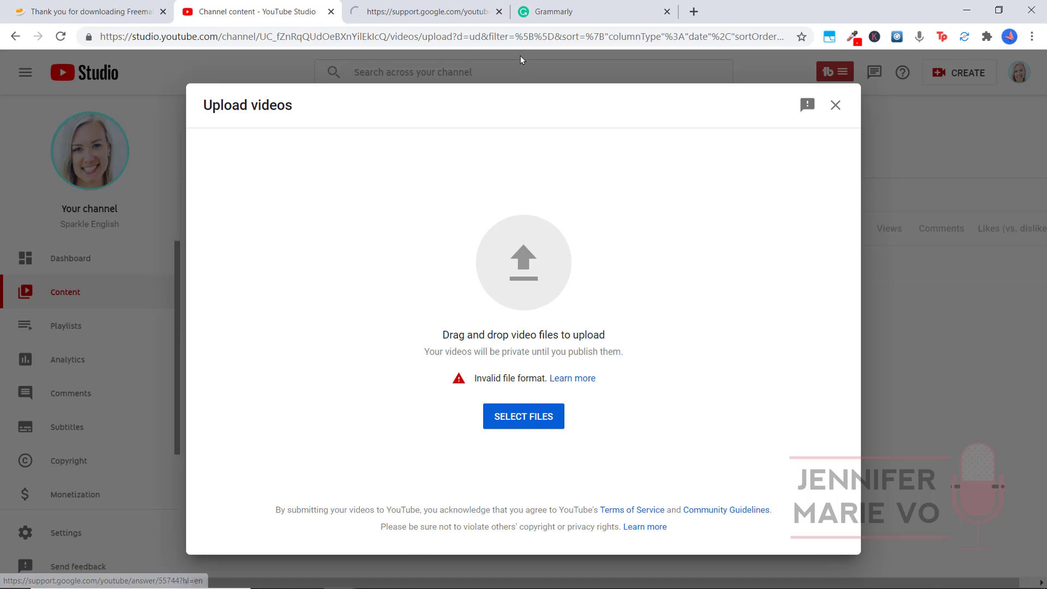
click(474, 13)
scroll(409, 292, down, 2)
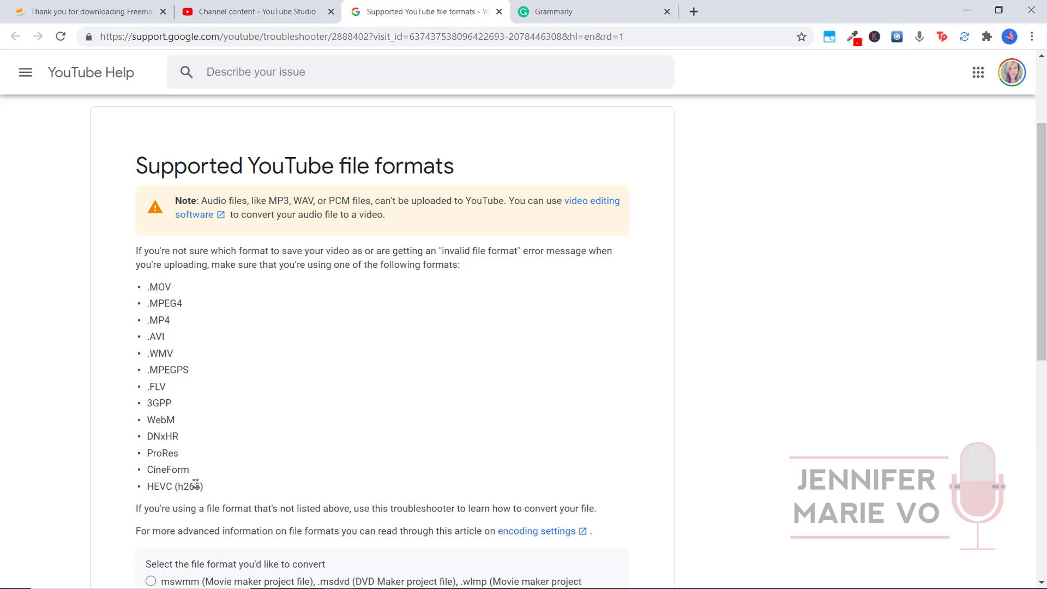
click(281, 11)
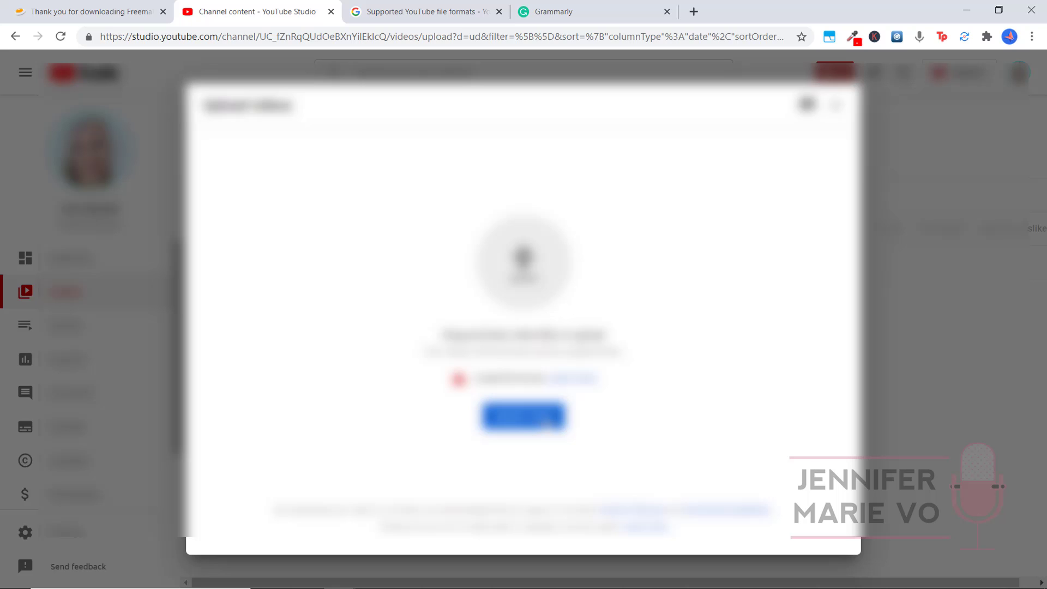
- Upload the '5 Common Spelling Errors' MP4 from the Videos folder and continue past details
click(546, 421)
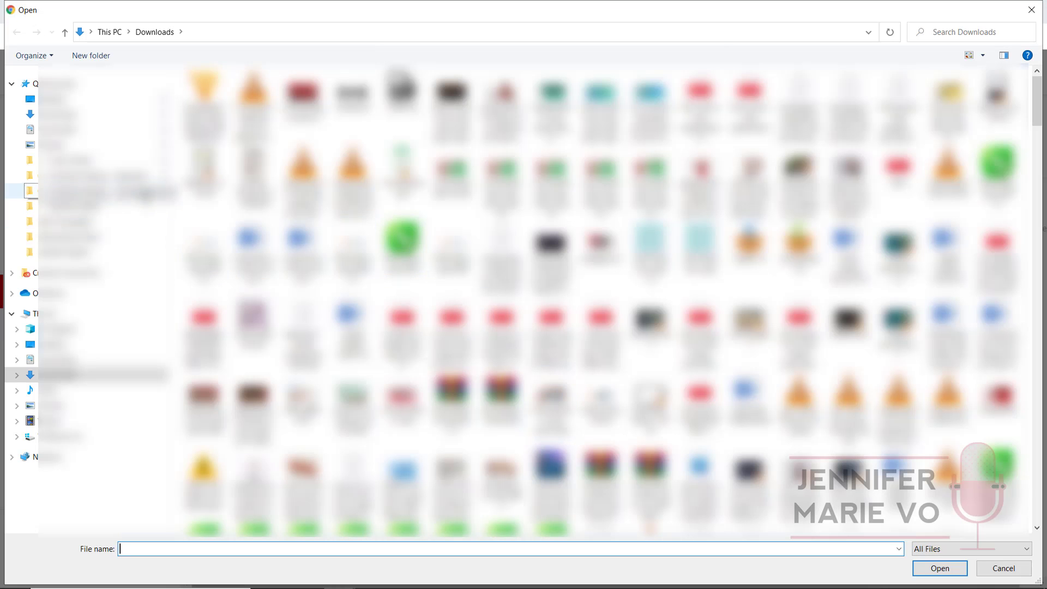
click(30, 421)
double_click(427, 112)
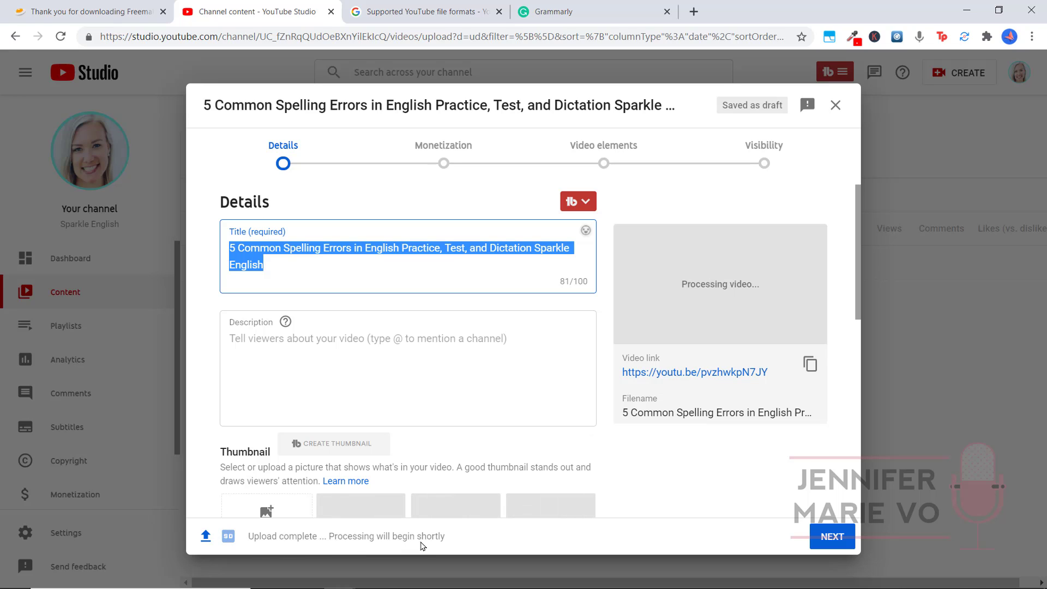
click(811, 535)
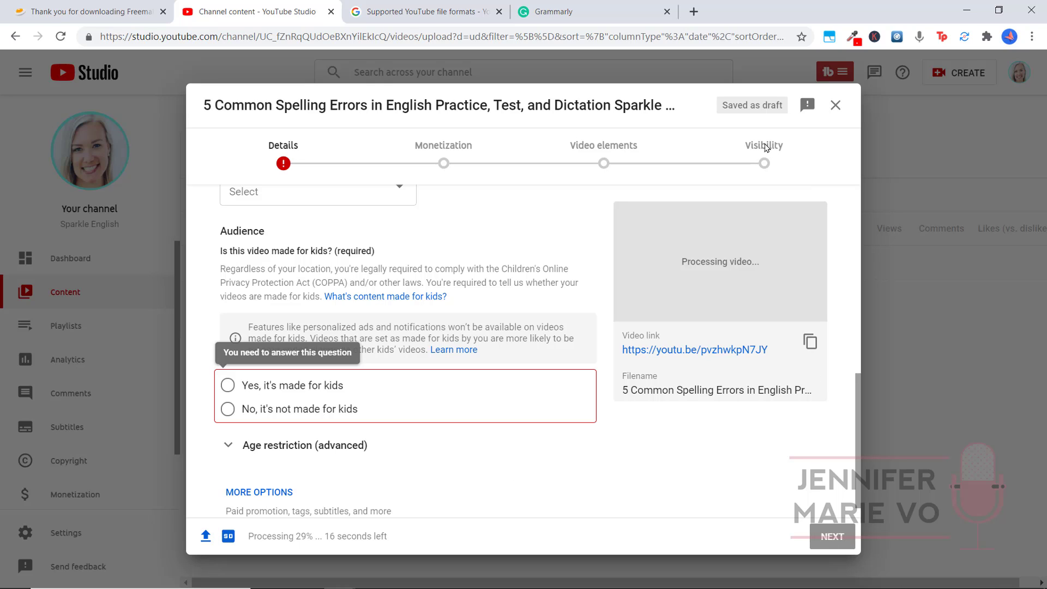
- Mark the video not made for kids, set visibility to Private, and save
click(347, 410)
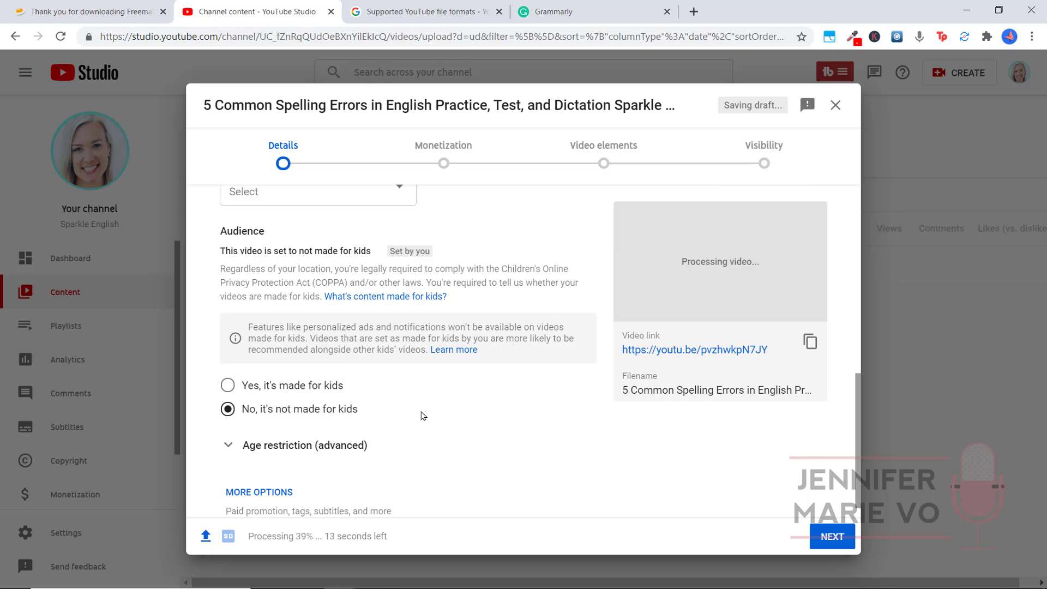
click(756, 156)
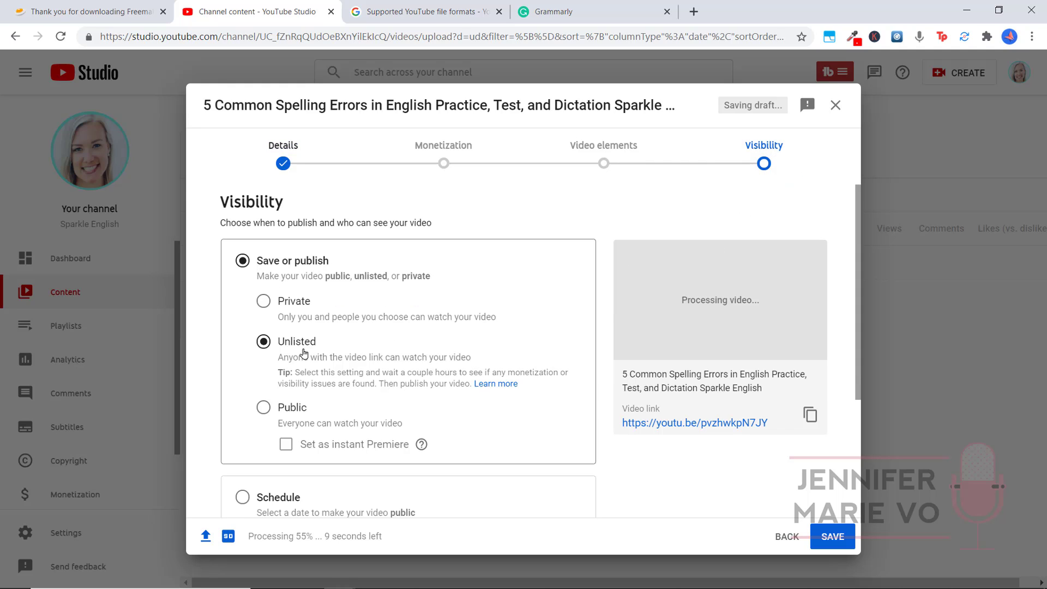
click(300, 302)
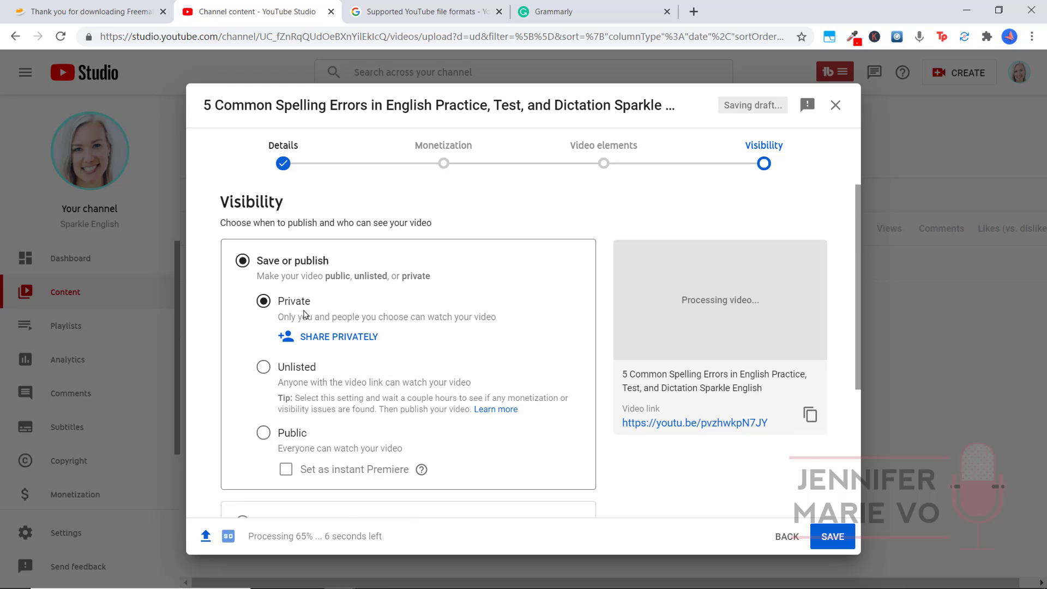
click(304, 363)
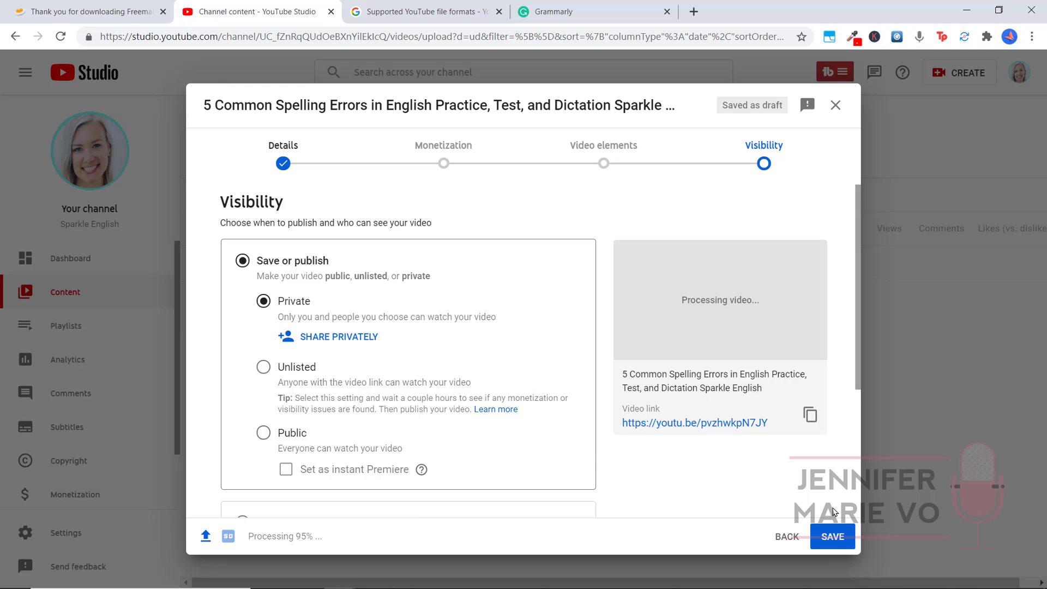
click(833, 537)
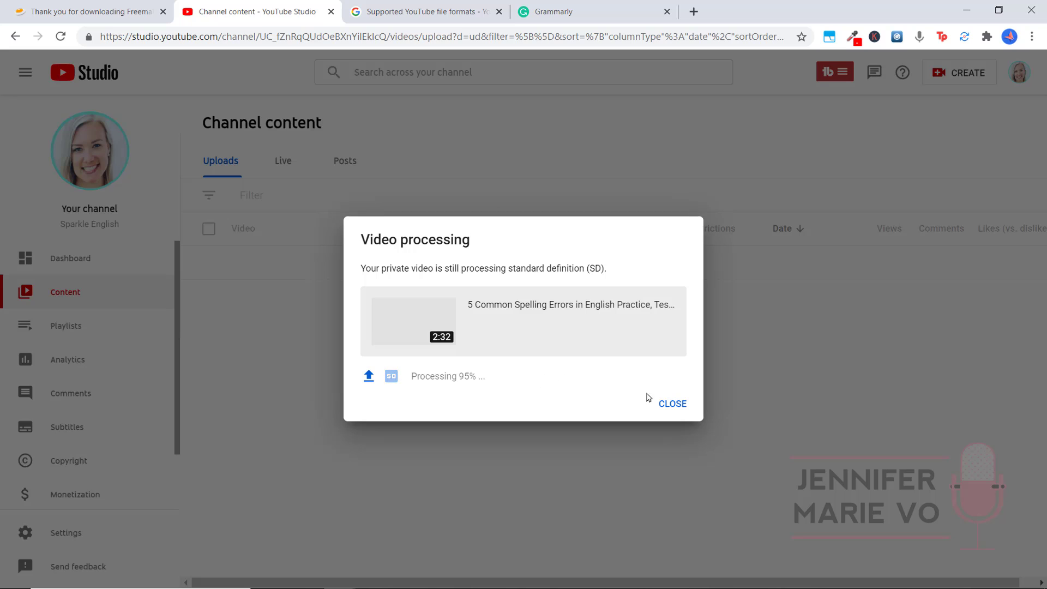
- Close the Video processing notice for the private '5 Common Spelling Errors' video
click(671, 407)
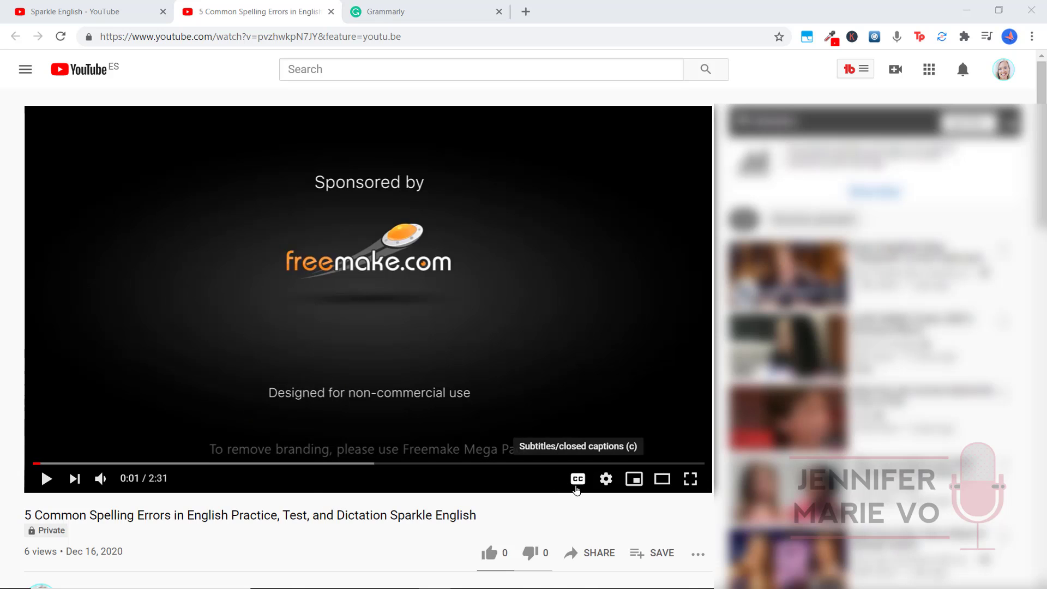
- Play the spelling-errors video muted with captions on, pausing it at 0:12
click(578, 483)
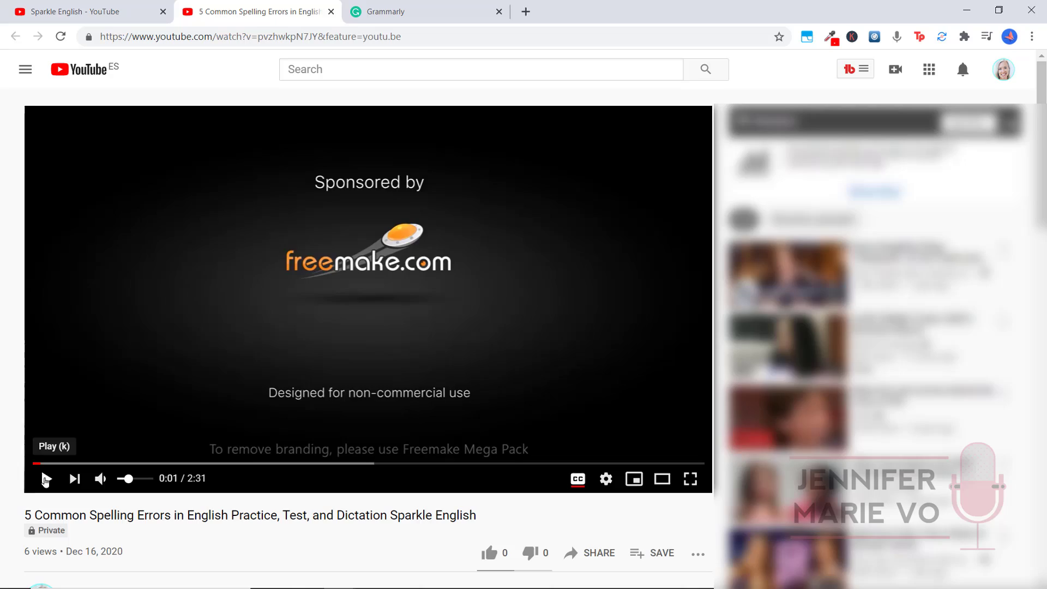
click(101, 478)
key(k)
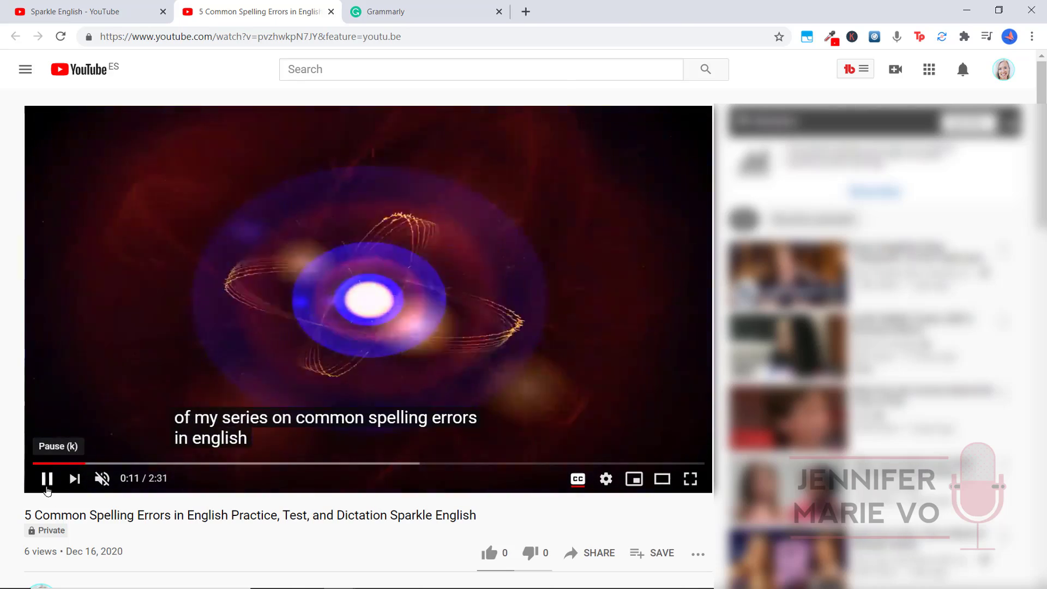
click(47, 479)
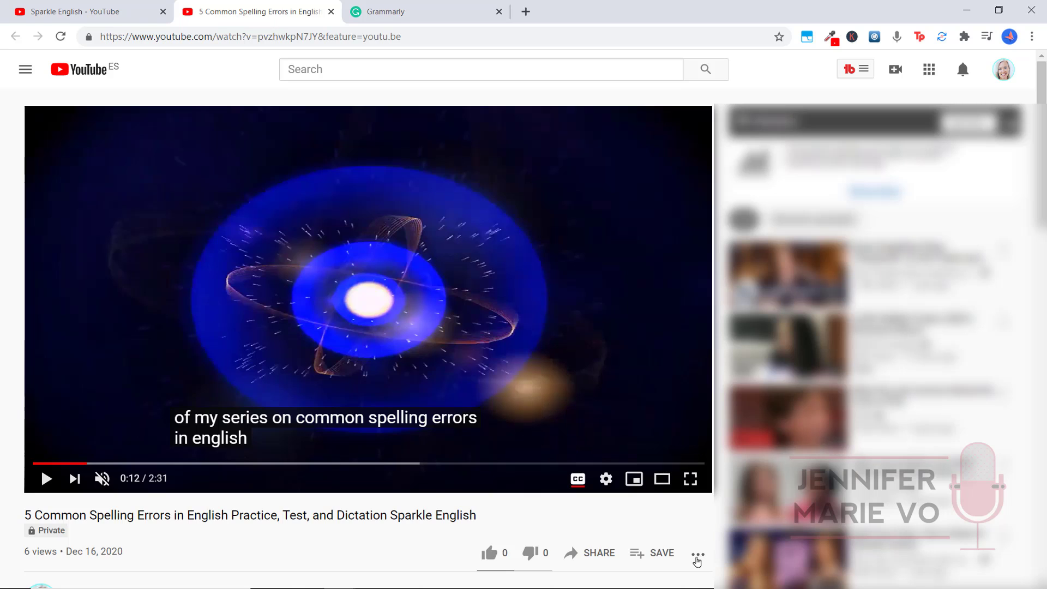
- Open the video's transcript panel beside the player
click(698, 557)
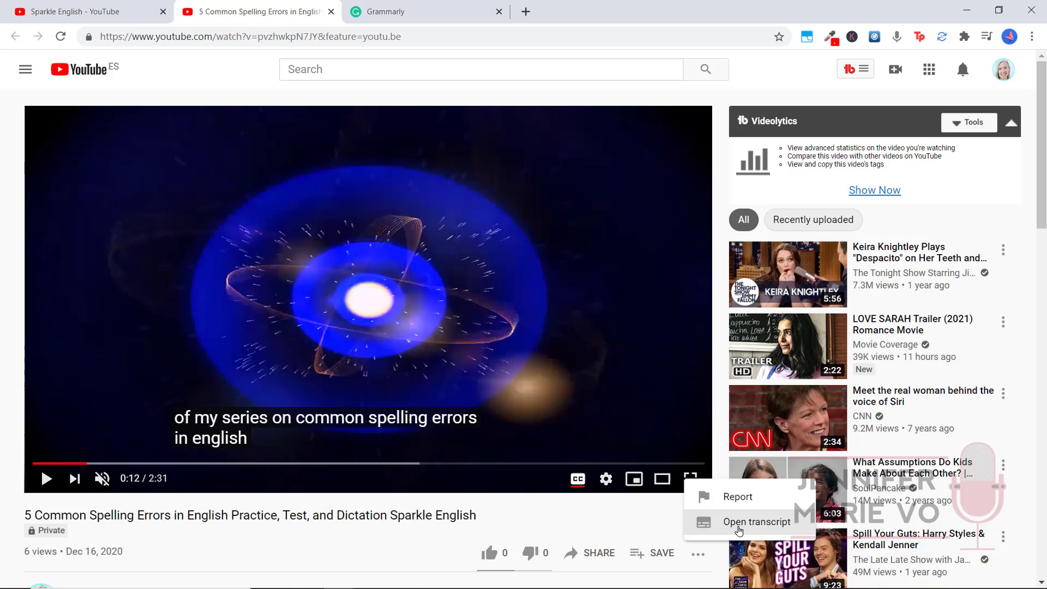
click(739, 524)
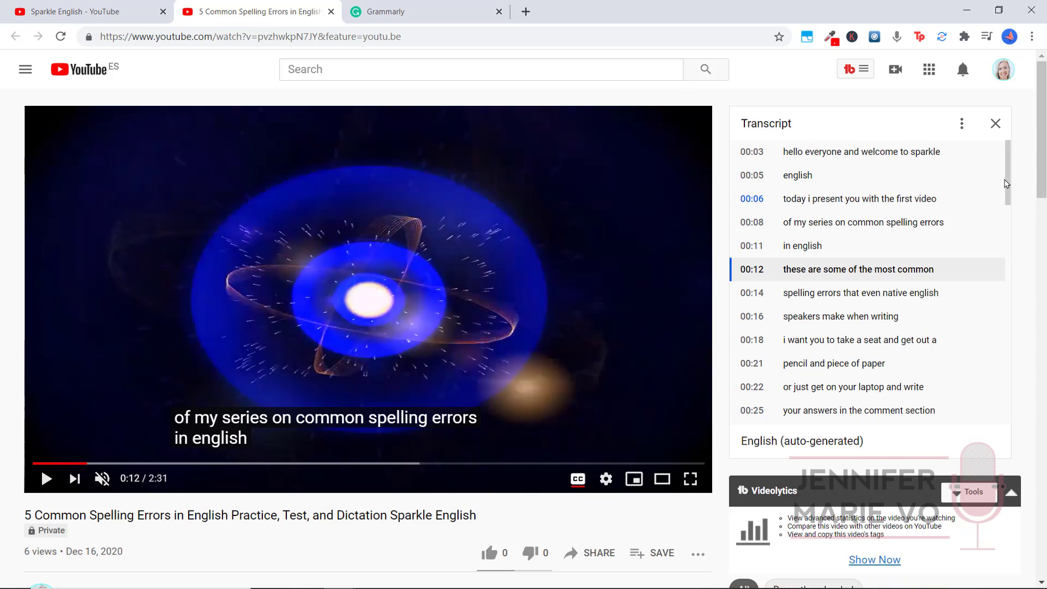
drag(1010, 187, 1010, 341)
click(961, 125)
click(962, 126)
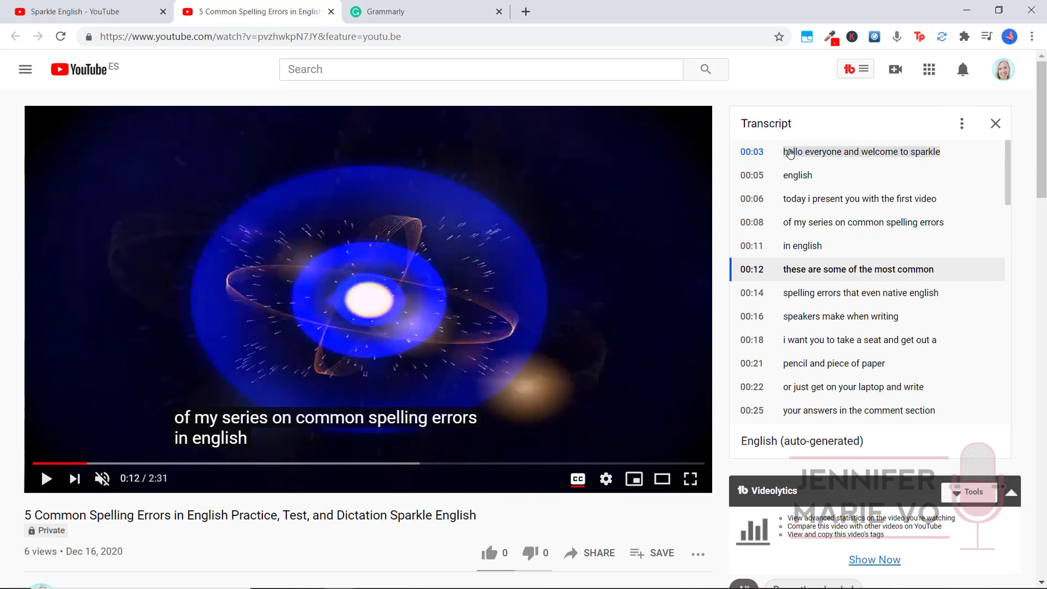
- Hide the transcript timestamps and select the whole transcript text
drag(783, 153, 908, 382)
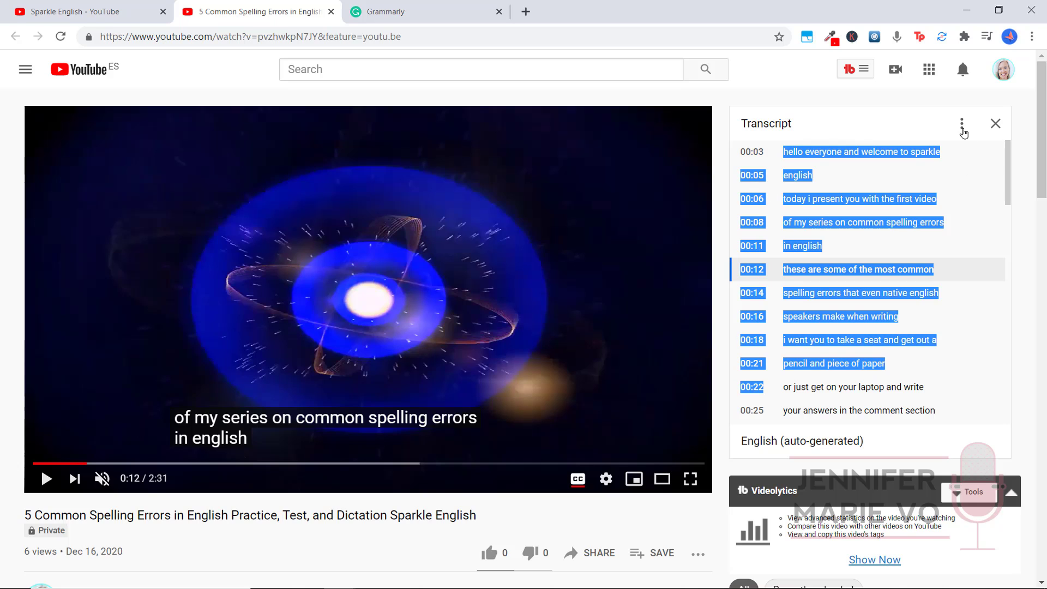
click(963, 126)
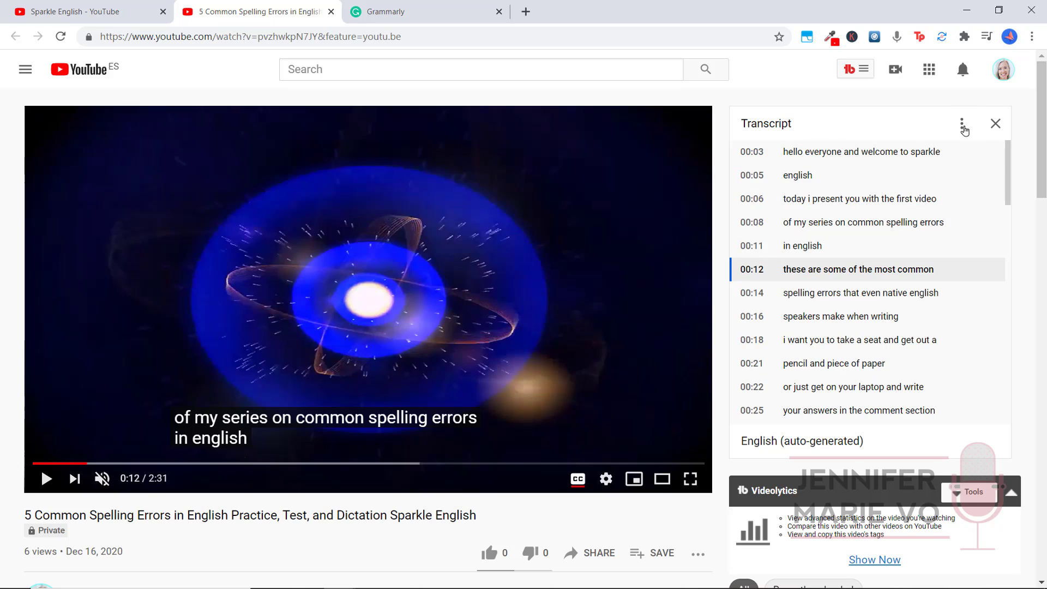
click(963, 127)
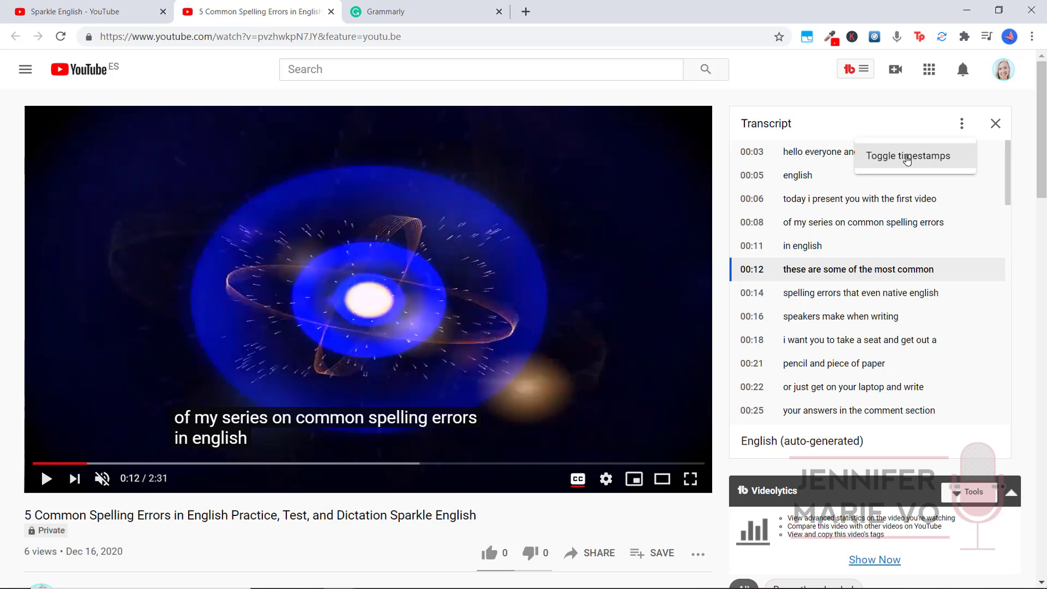
click(907, 158)
drag(740, 152, 763, 166)
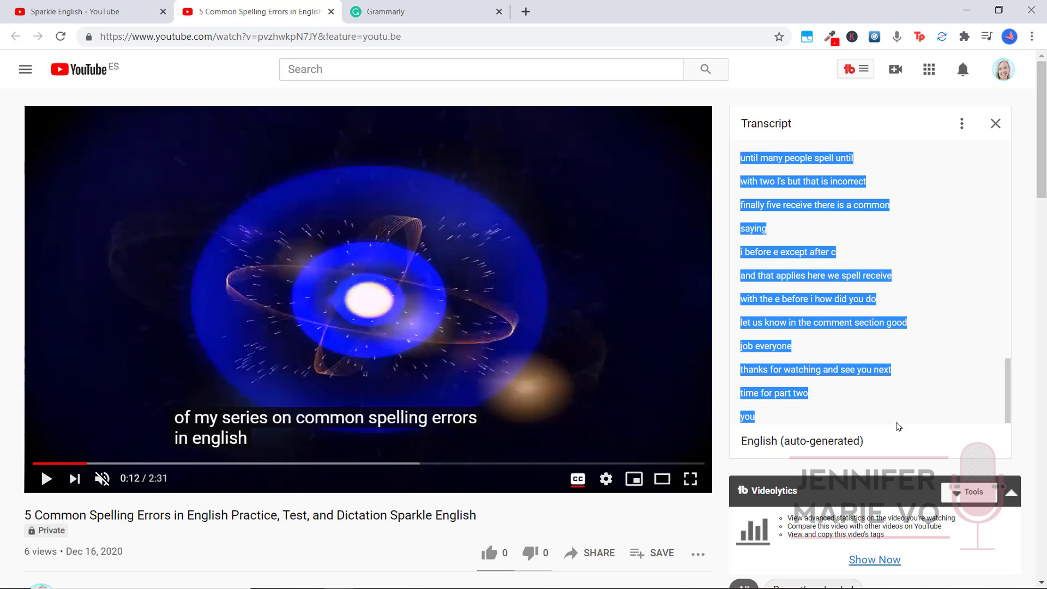
drag(763, 169, 906, 409)
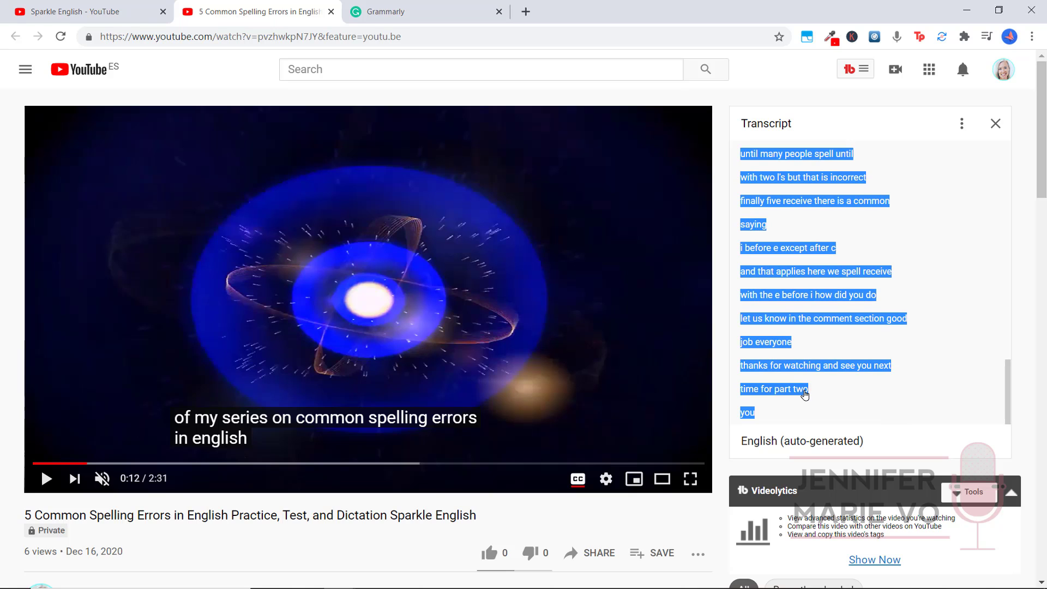
scroll(807, 328, up, 10)
scroll(805, 218, up, 10)
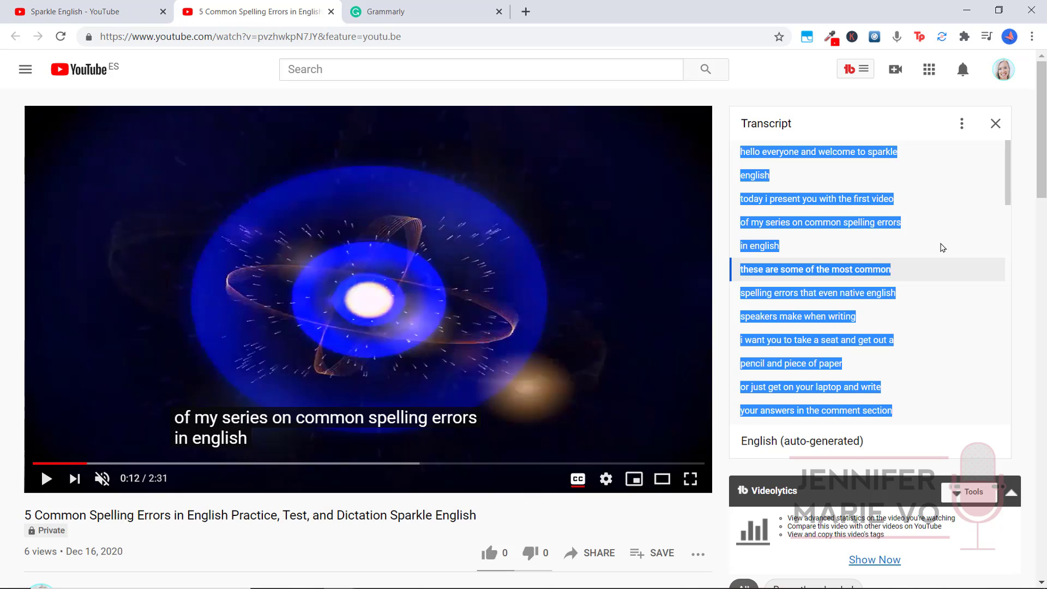
- Go to Studio's Subtitles list and expand the spelling-errors video's subtitle languages
click(1020, 175)
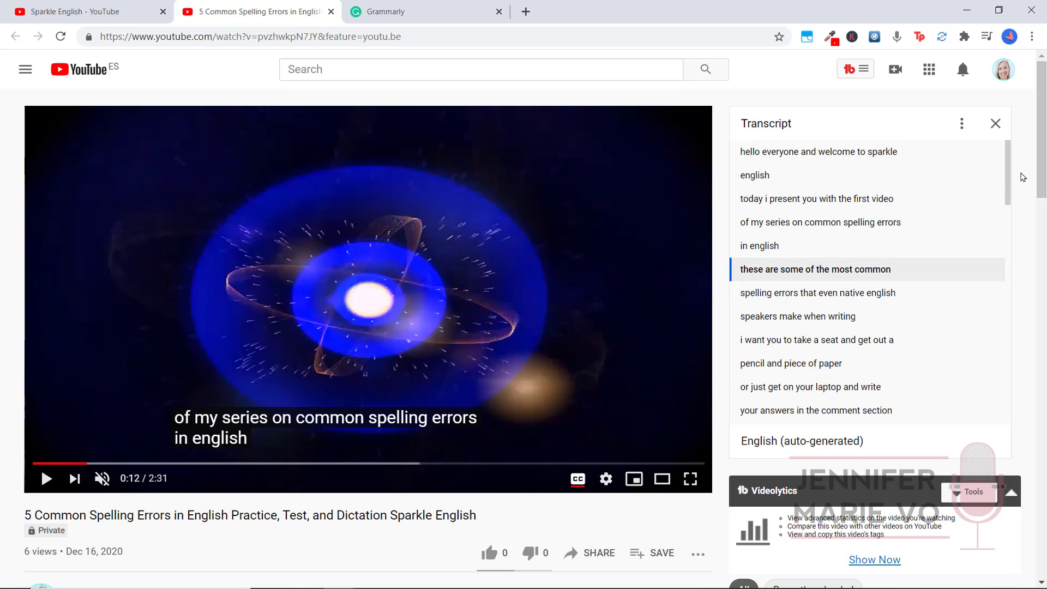
click(109, 6)
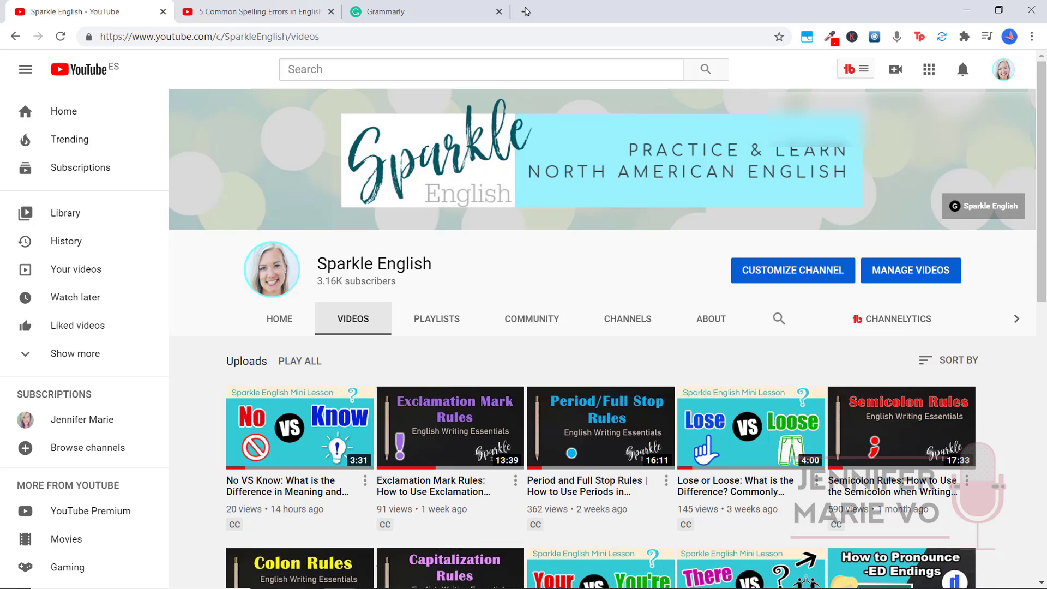
click(1003, 70)
click(915, 231)
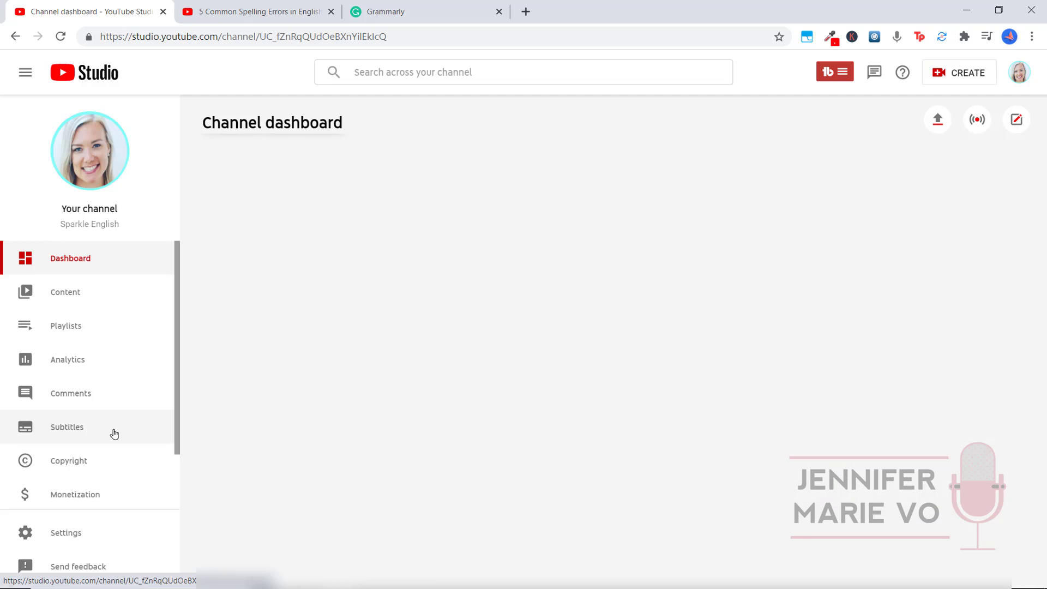
click(114, 434)
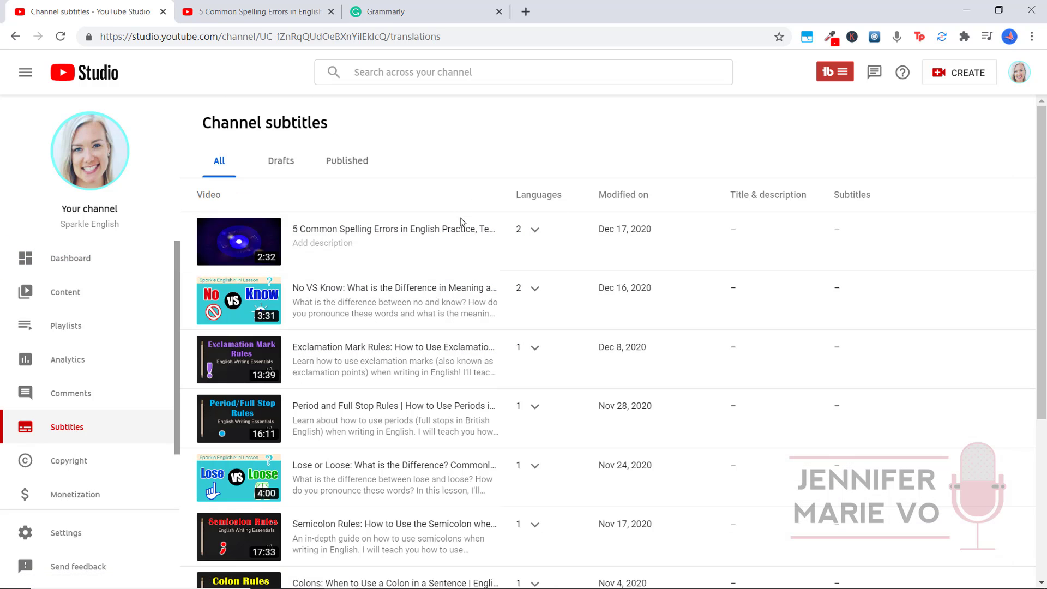
click(536, 231)
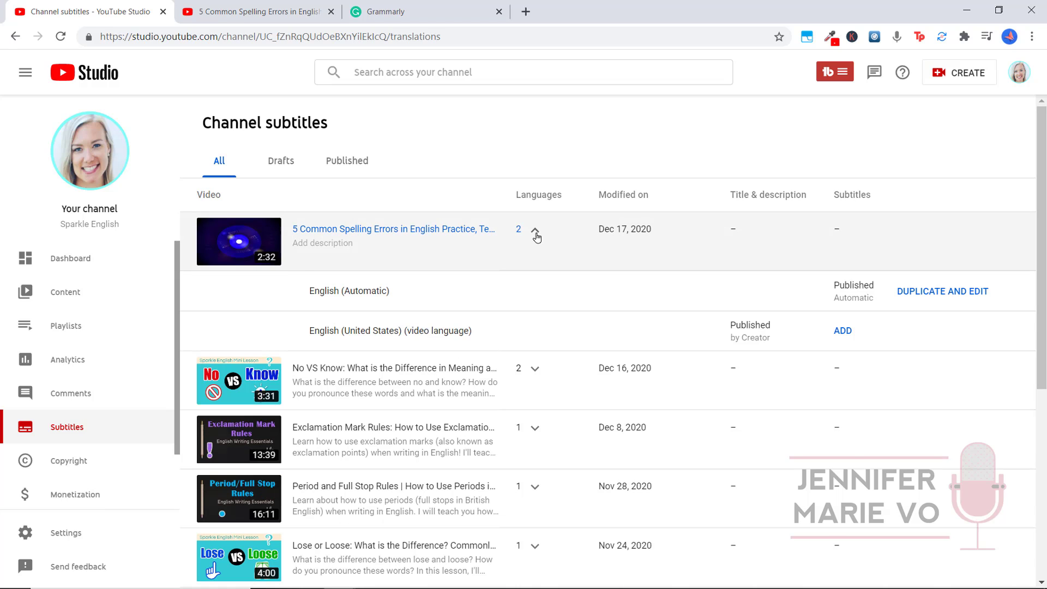
mouse_move(762, 283)
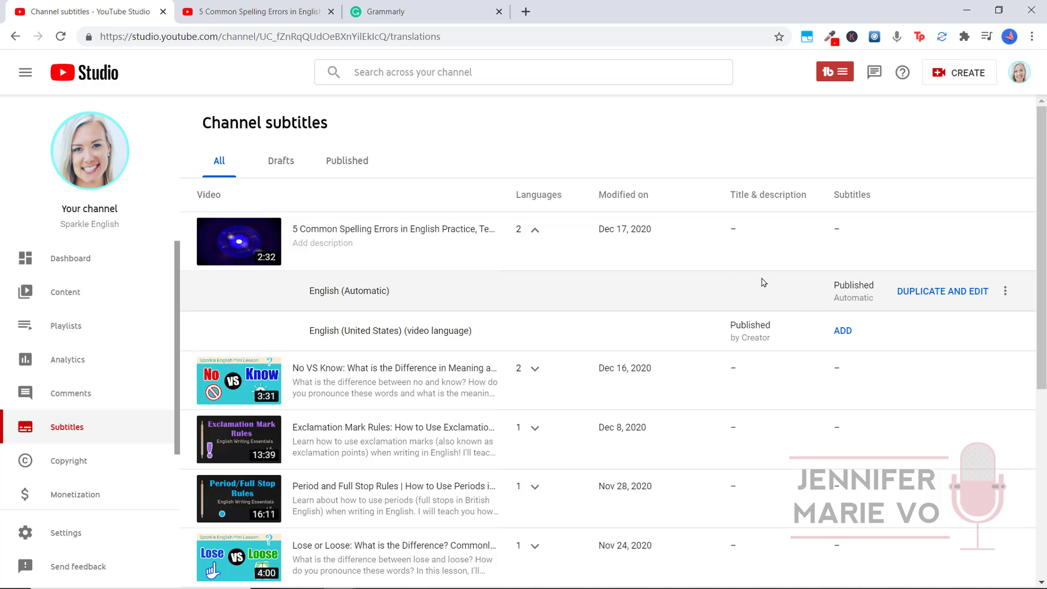
click(243, 8)
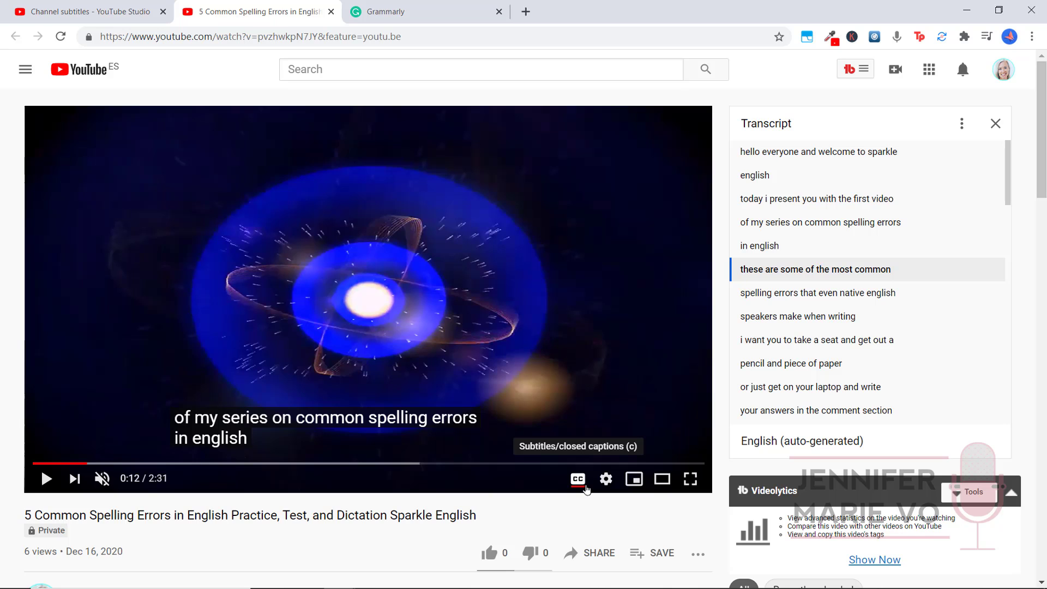
click(87, 11)
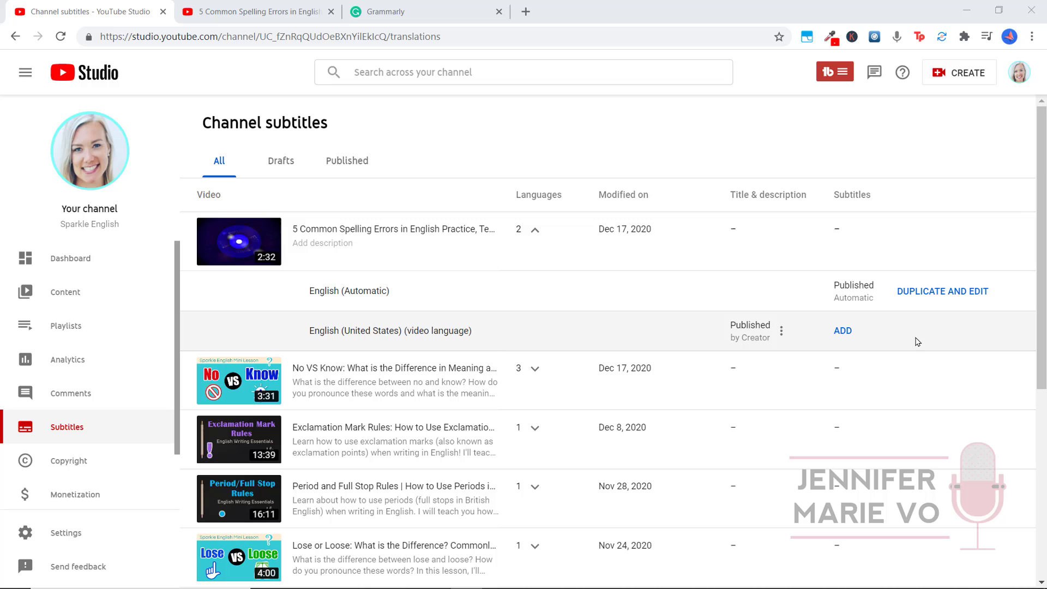
mouse_move(943, 292)
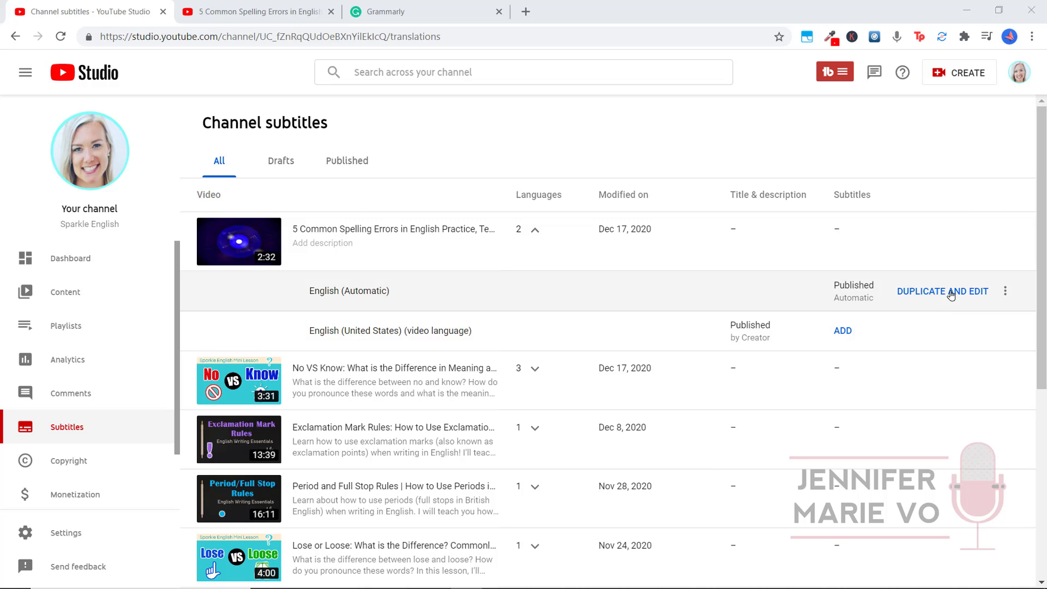
- Duplicate the automatic English subtitles for editing and copy part of their text
click(952, 295)
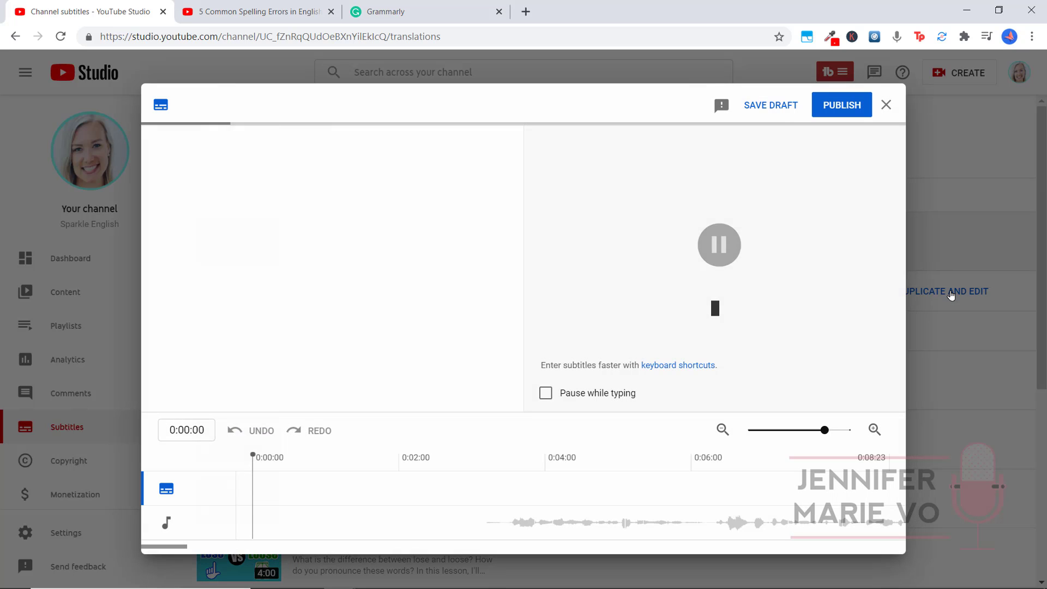
drag(524, 310, 518, 176)
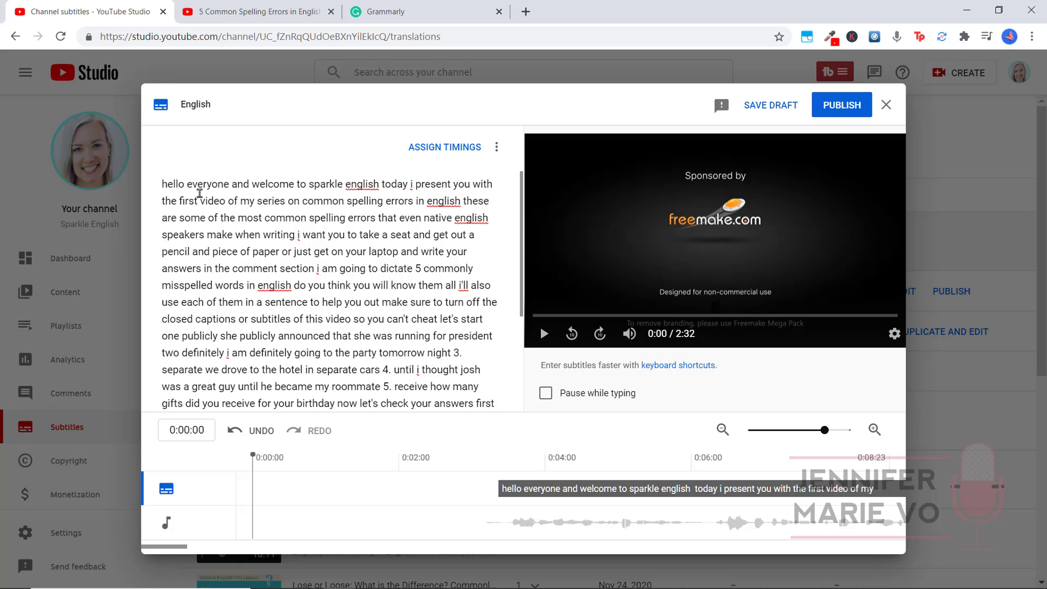
drag(278, 228, 337, 402)
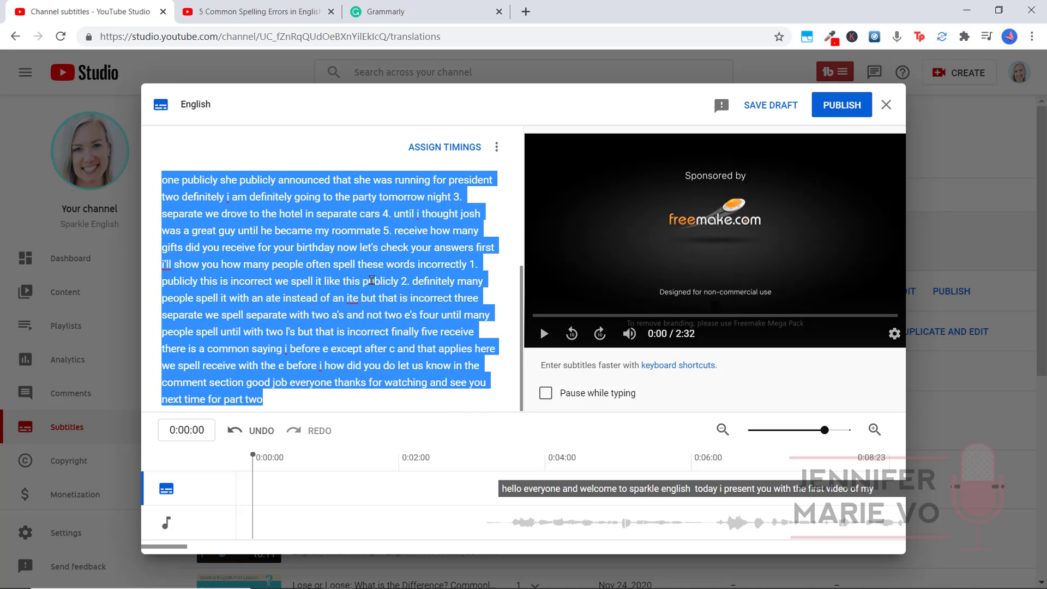
right_click(372, 281)
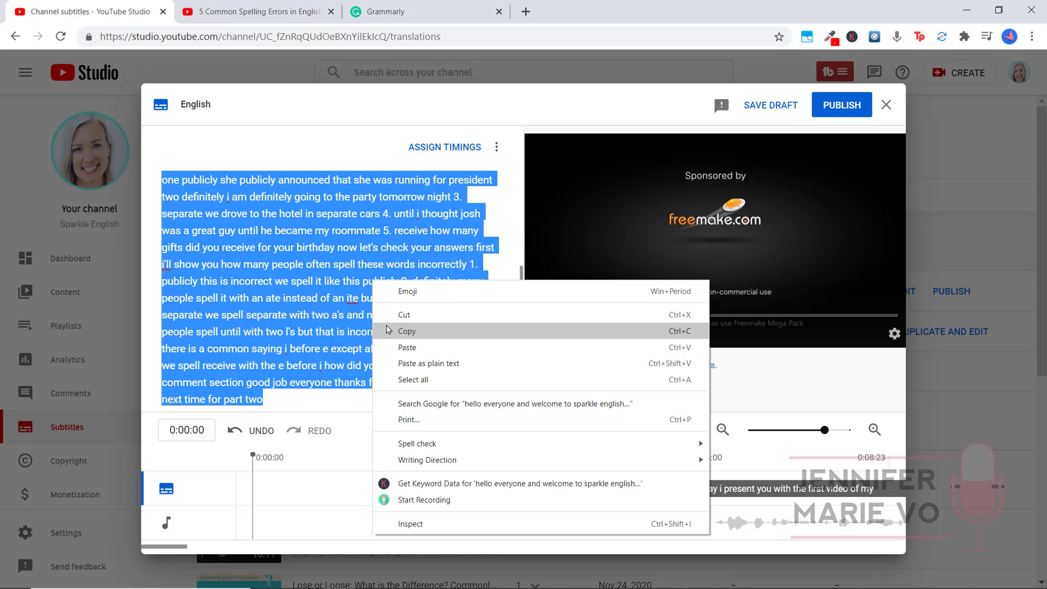
click(388, 329)
click(344, 398)
- Select and copy all the subtitle text, then switch to the Grammarly tab
right_click(338, 396)
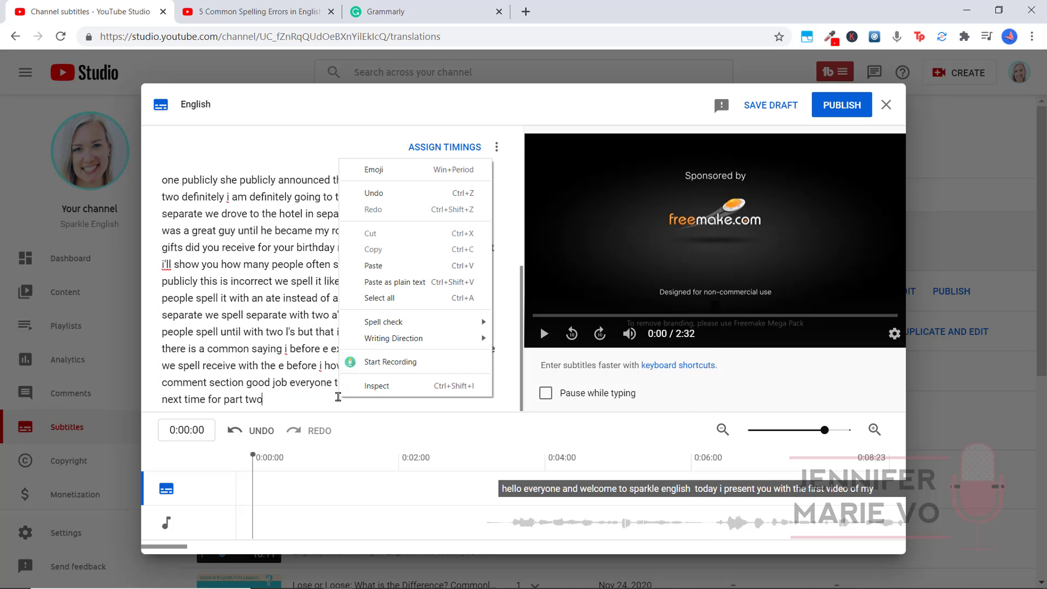
click(371, 309)
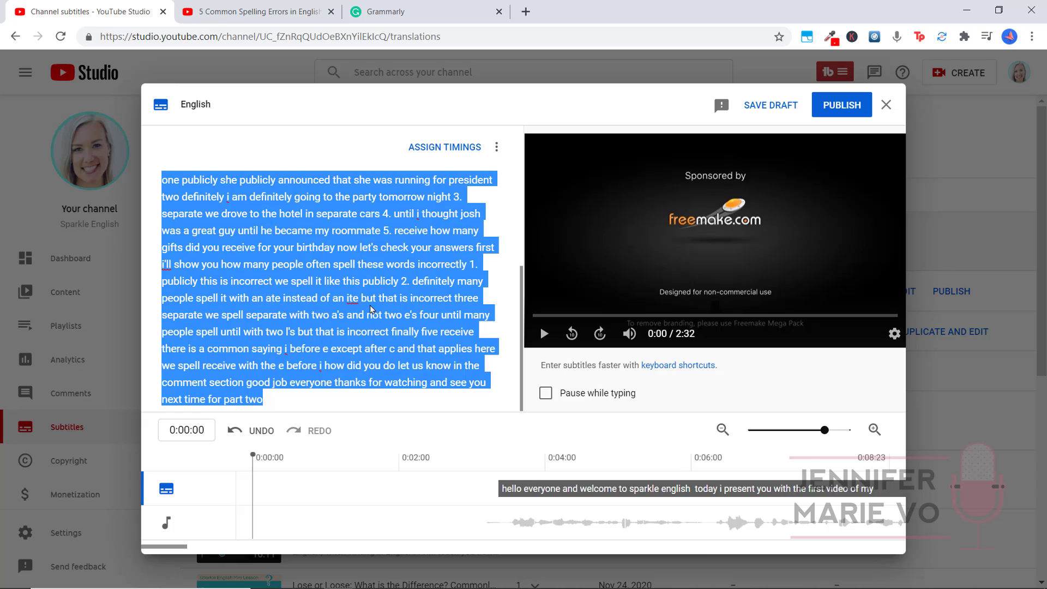
right_click(370, 305)
click(405, 354)
click(373, 399)
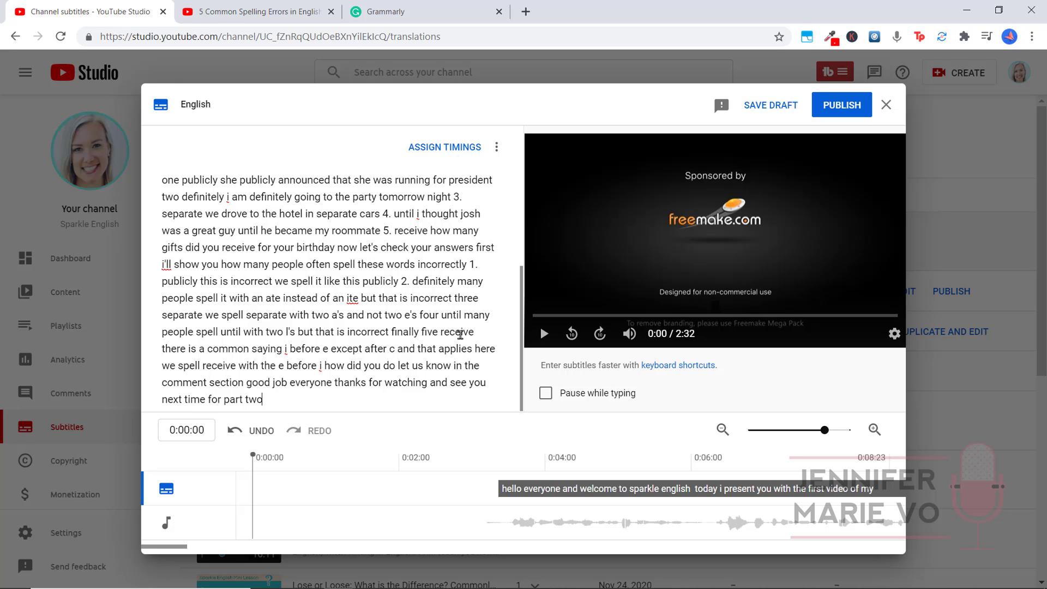
scroll(461, 335, up, 3)
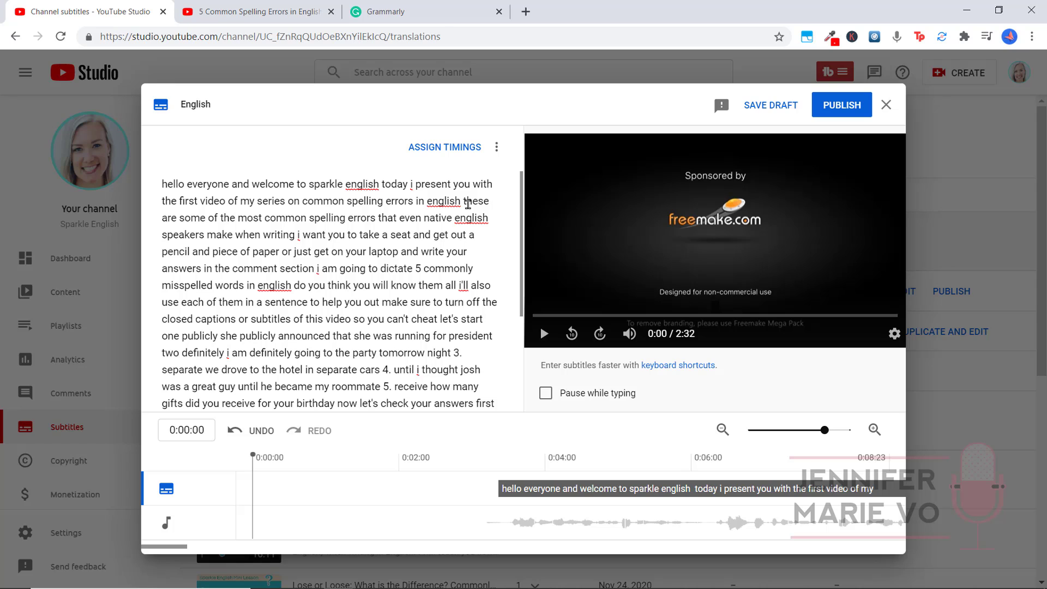
click(425, 16)
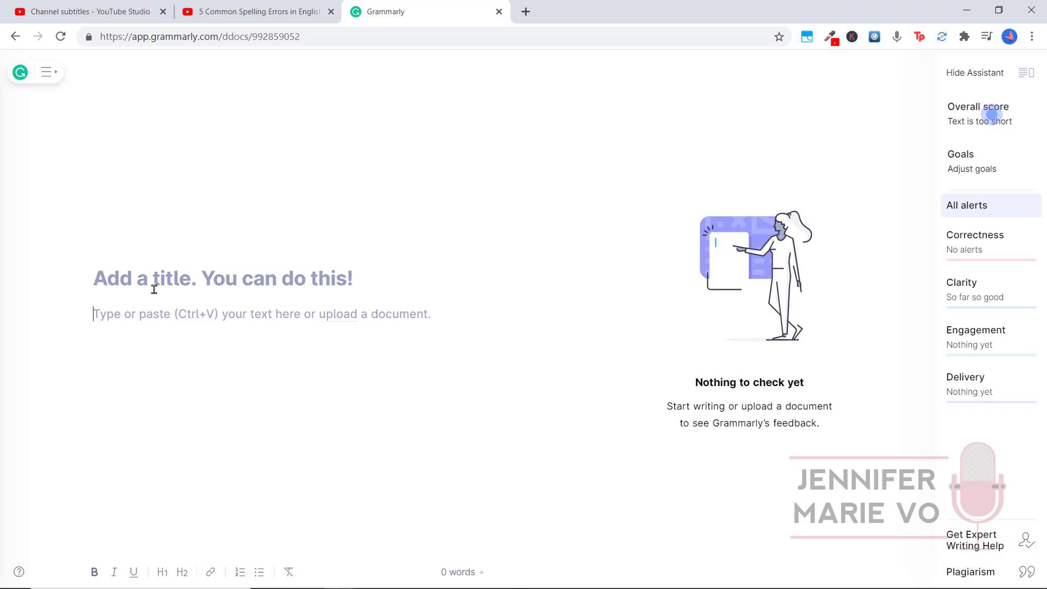
- Paste the transcript into Grammarly and accept the 'I' and 'I'll' capitalisation fixes
right_click(113, 311)
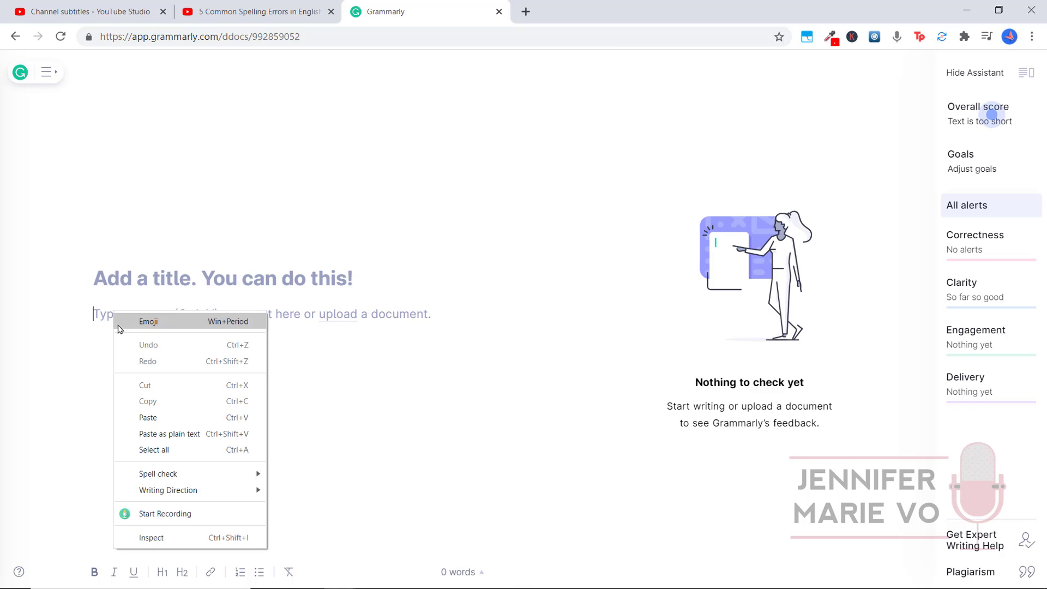
click(131, 416)
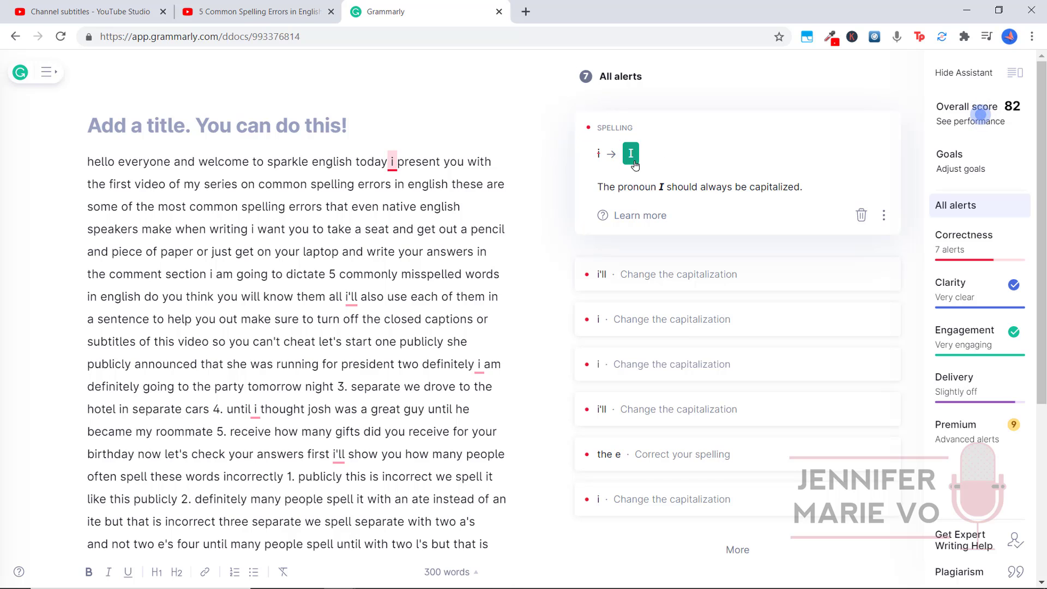
click(633, 159)
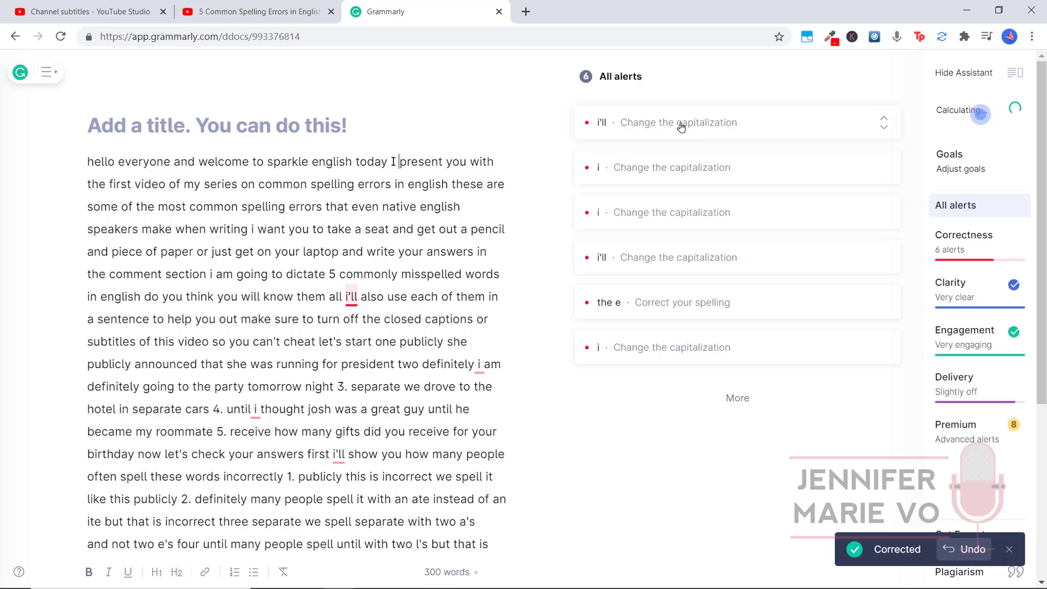
click(686, 127)
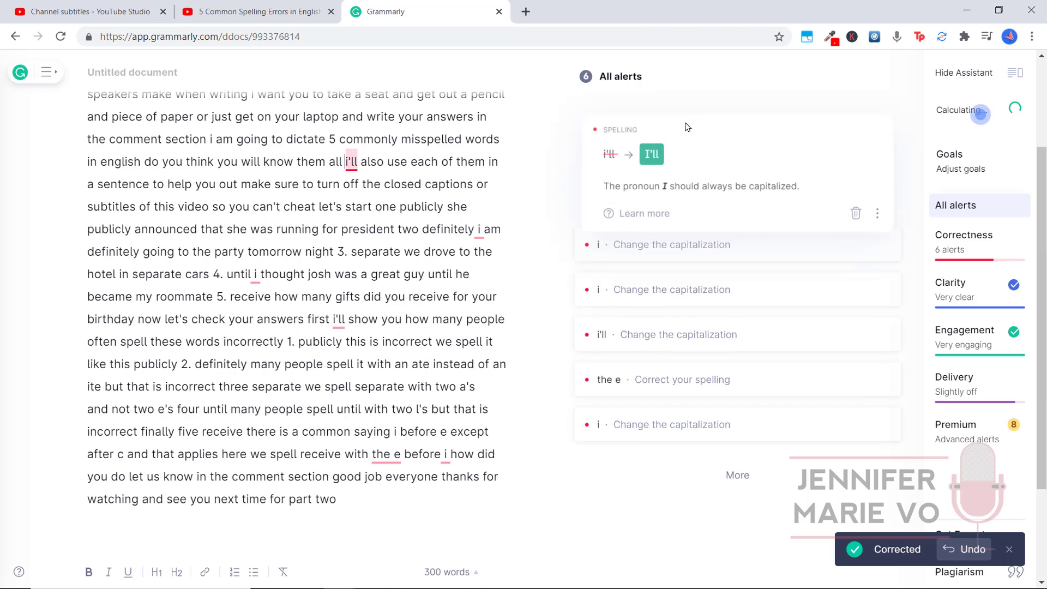
click(648, 153)
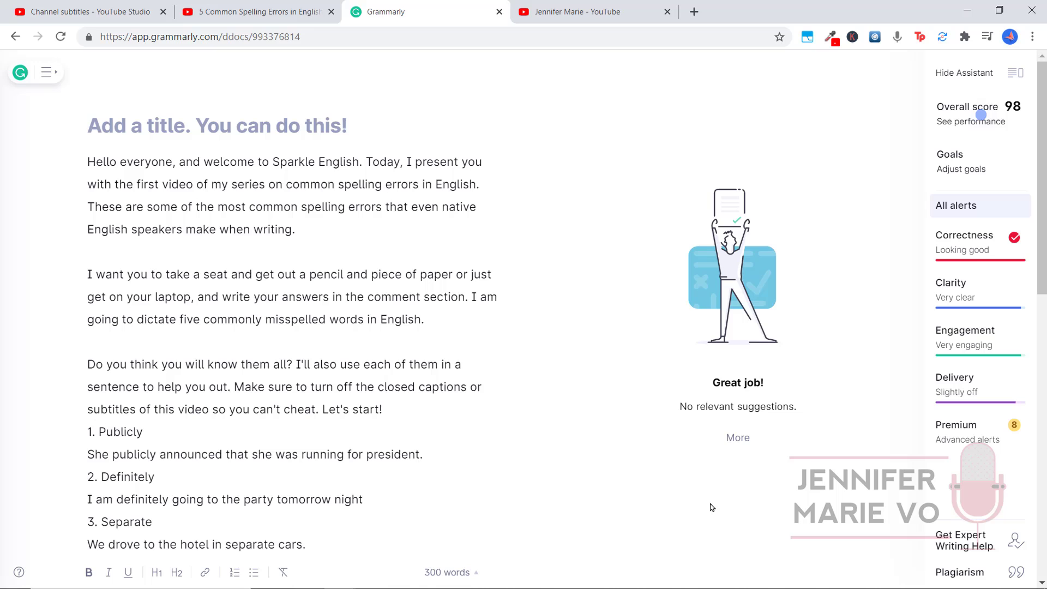
key(ctrl+Tab)
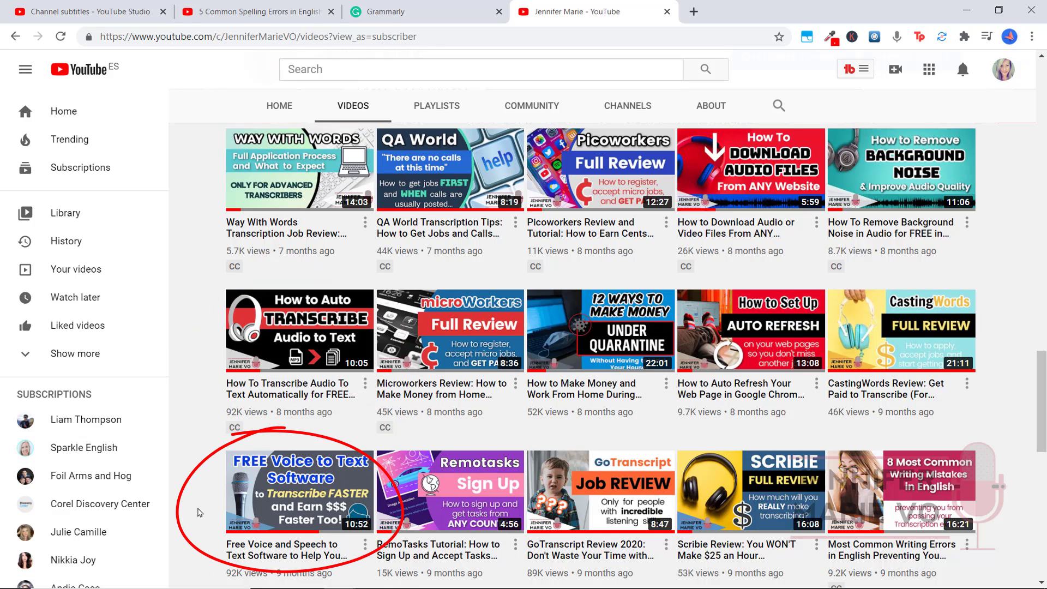
scroll(451, 413, up, 3)
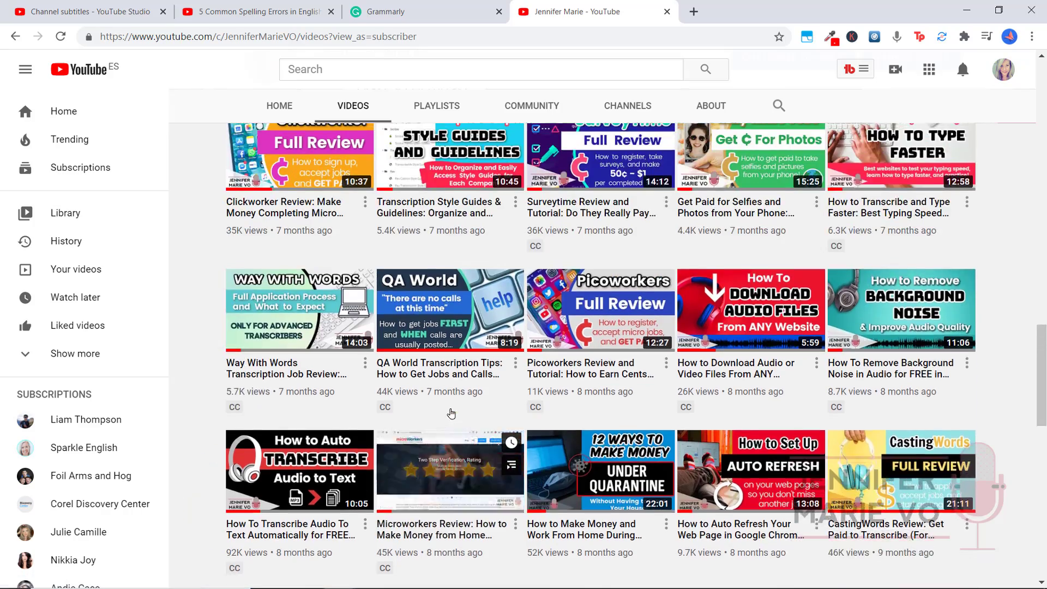
scroll(491, 417, up, 3)
scroll(546, 423, up, 2)
scroll(600, 425, up, 4)
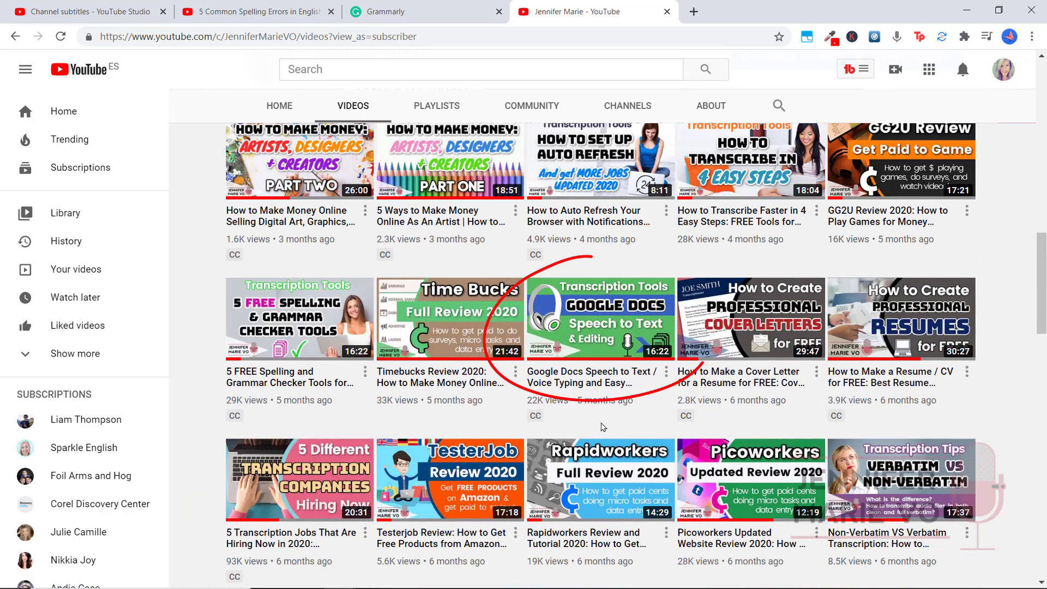
scroll(616, 419, up, 1)
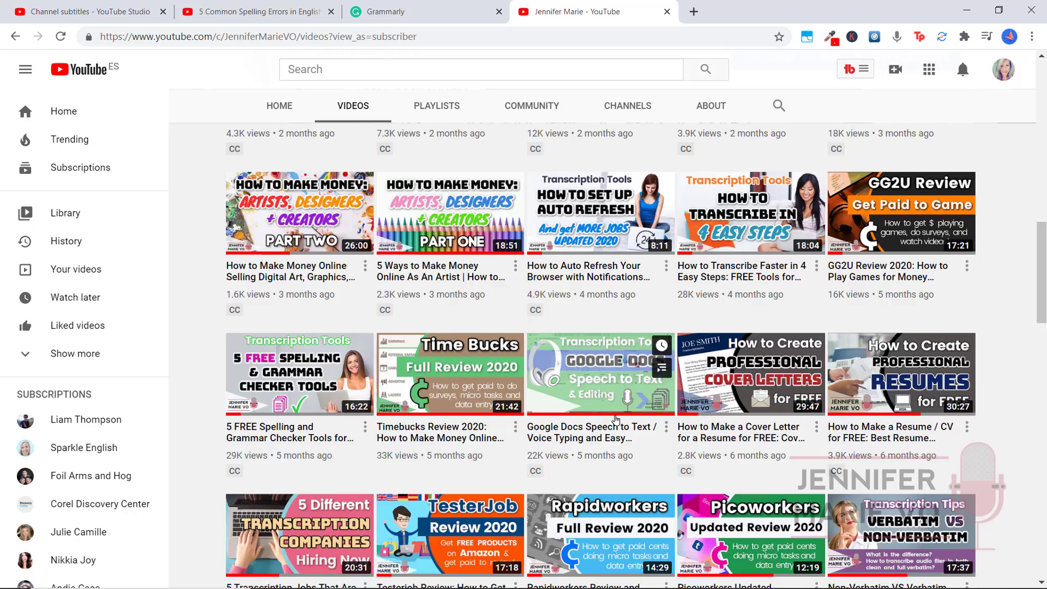
scroll(616, 419, up, 2)
scroll(709, 392, up, 2)
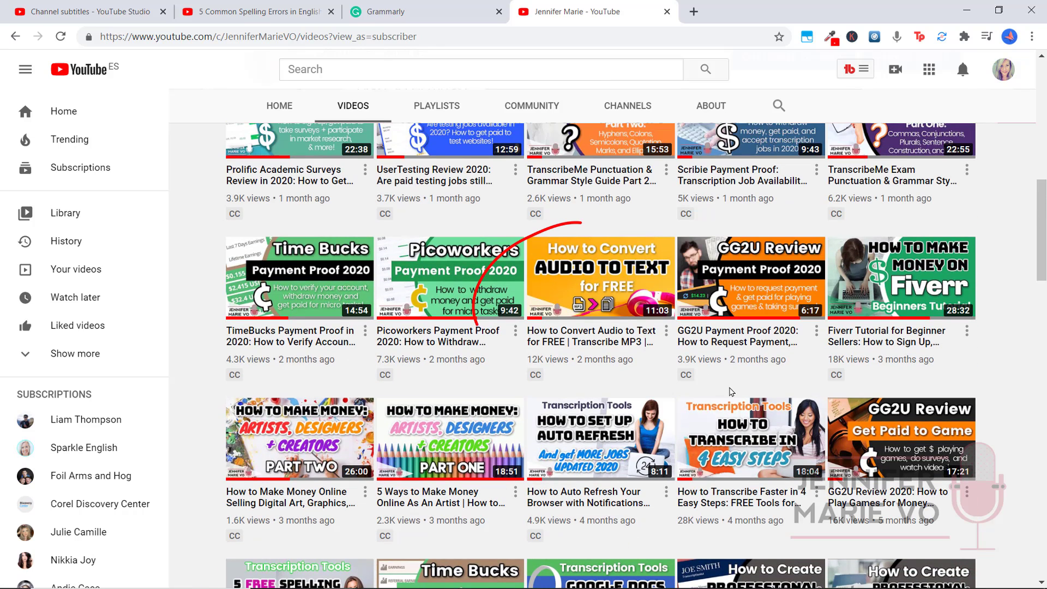